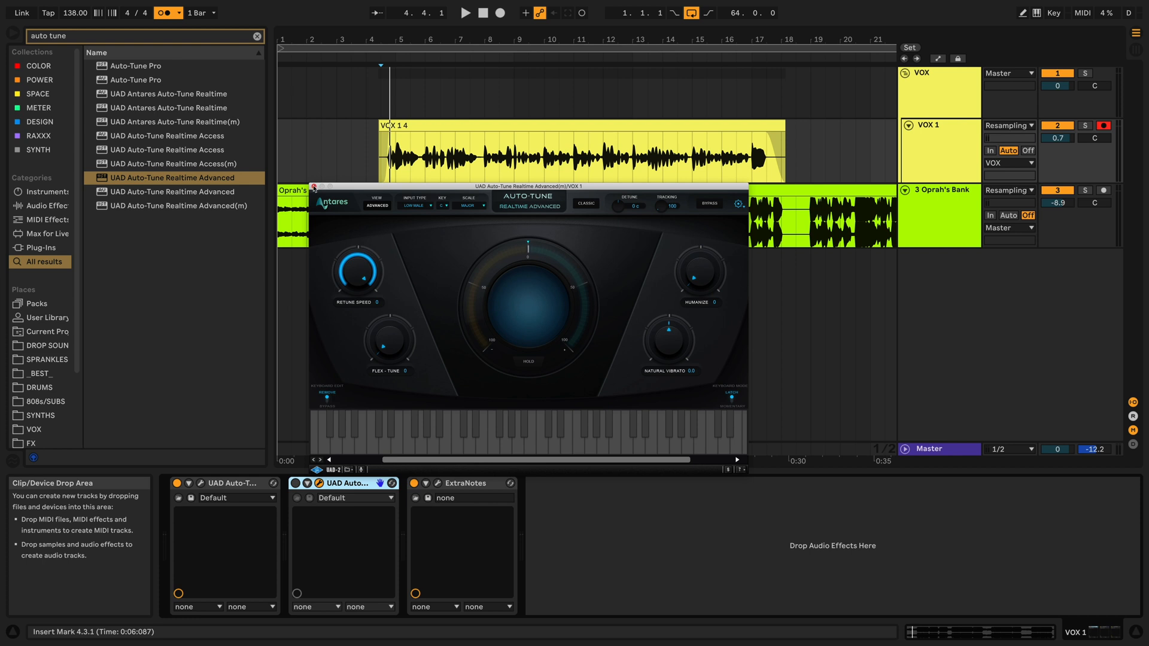
# Open the first Auto-Tune Realtime Advanced device on VOX 1 in place of the second one and move its window clear of the vocal clip.
pyautogui.click(314, 187)
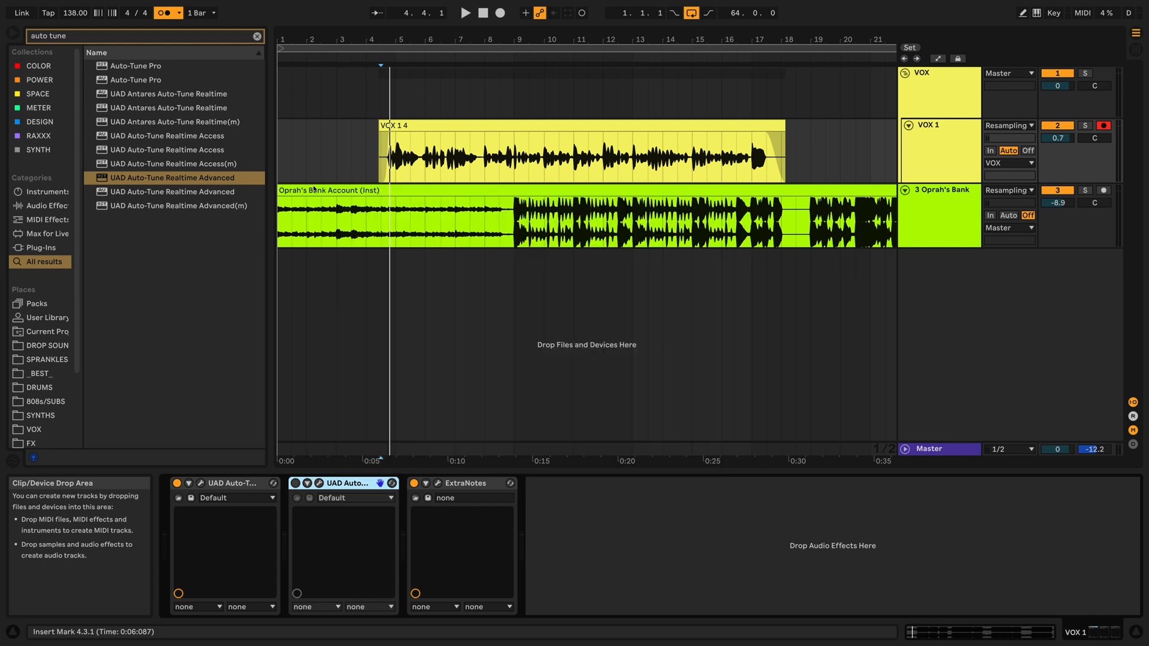
pyautogui.click(200, 484)
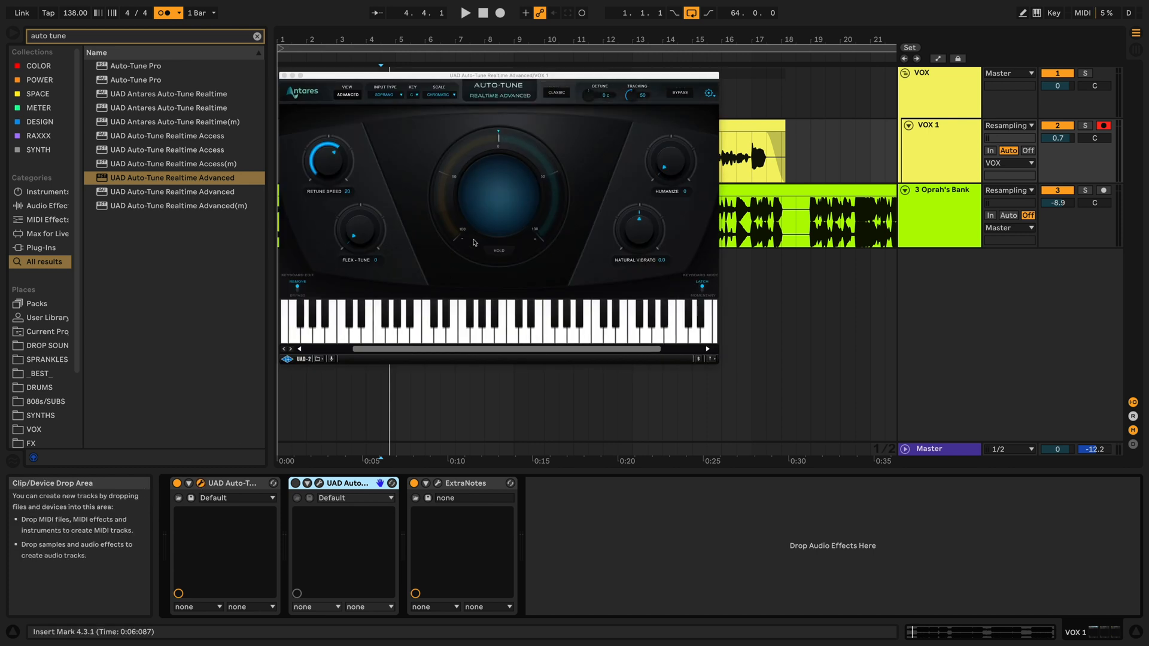
pyautogui.click(556, 78)
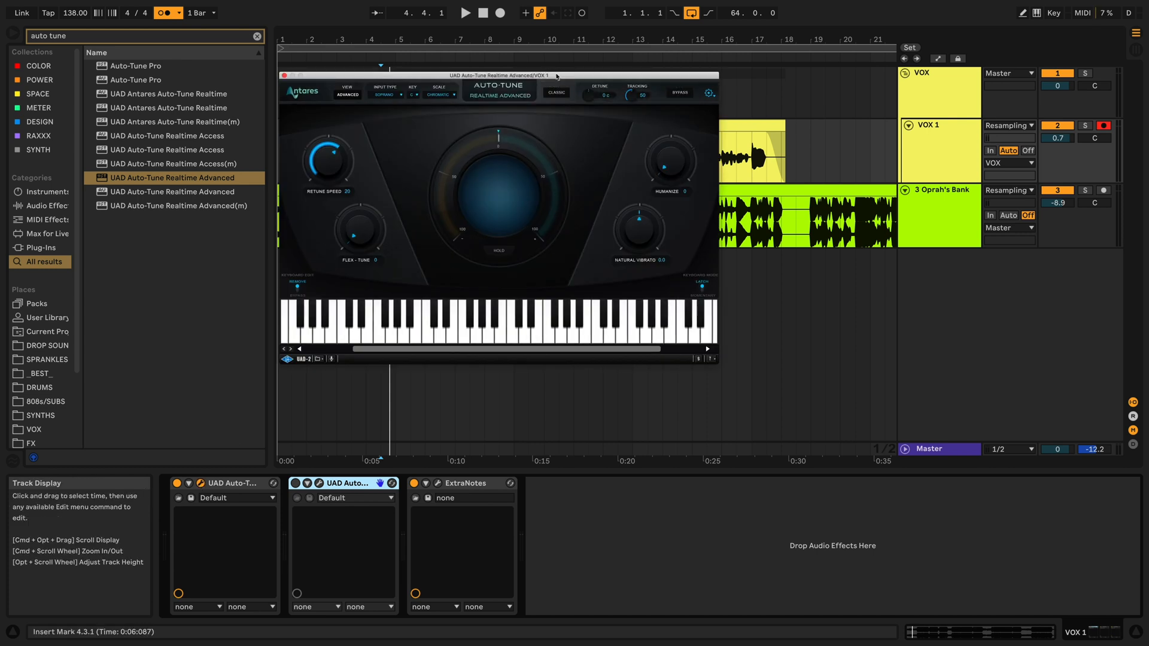
pyautogui.press('super+f')
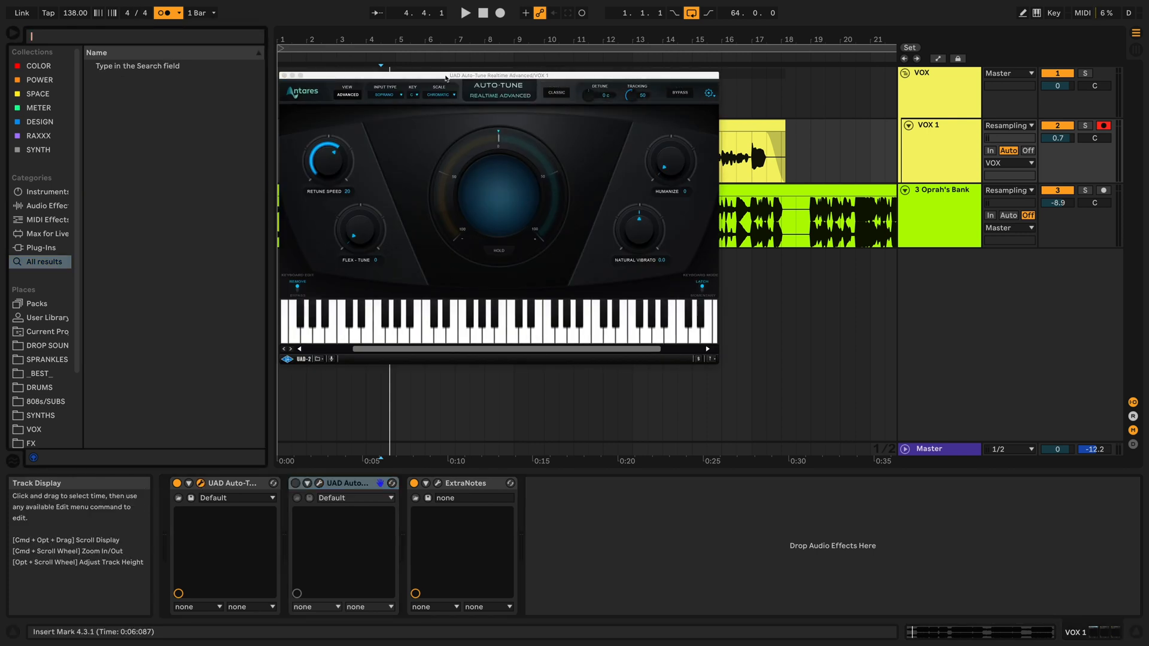
pyautogui.moveTo(446, 78); pyautogui.dragTo(593, 176)
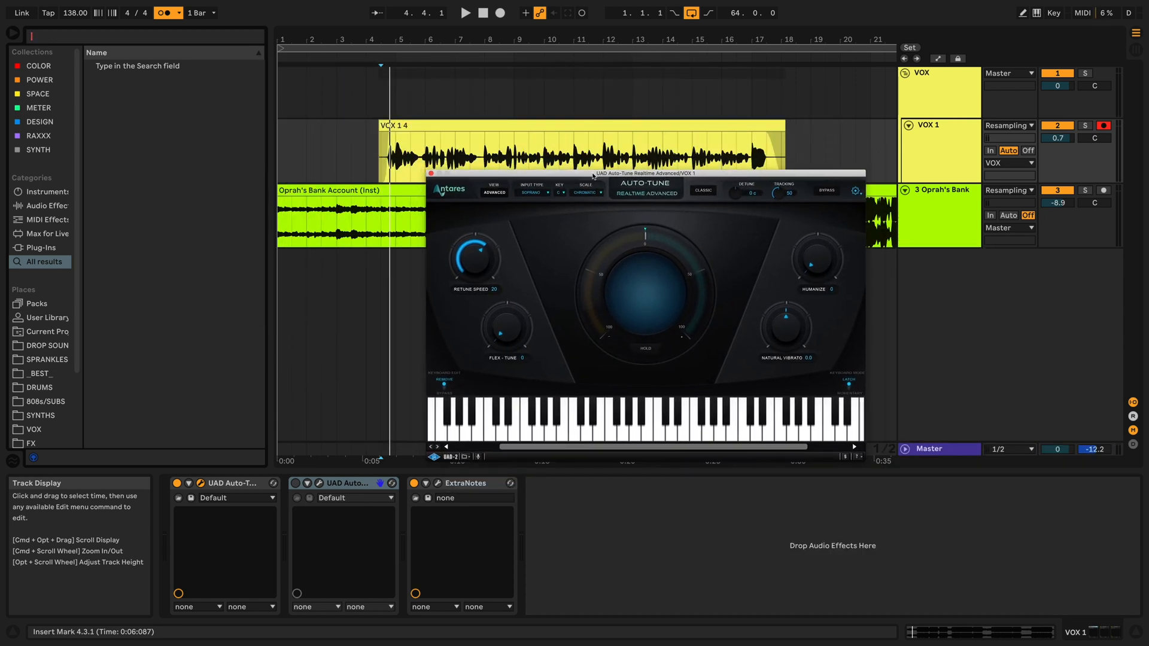
# Set Auto-Tune's input type to Low Male.
pyautogui.click(540, 193)
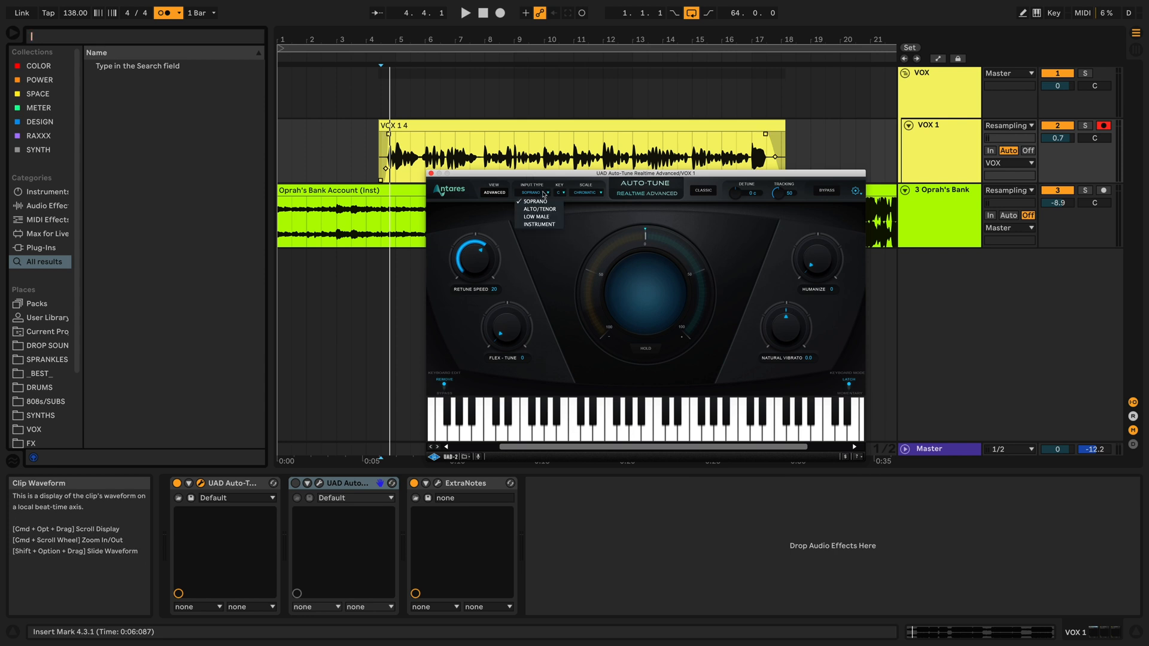
pyautogui.click(545, 217)
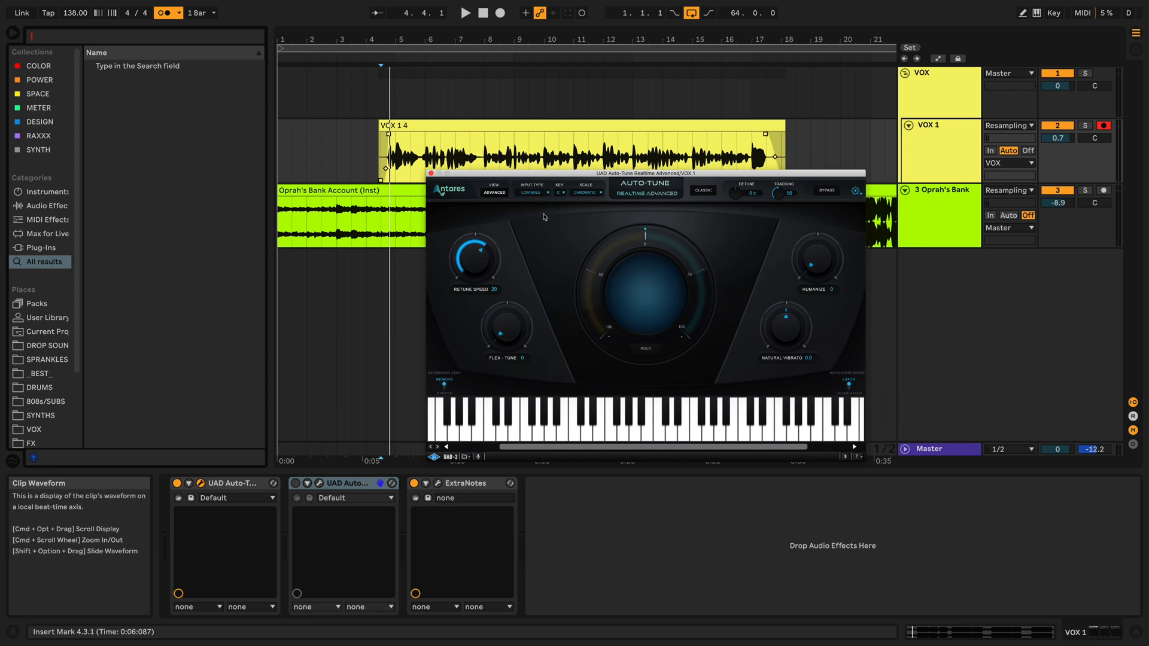
pyautogui.click(529, 193)
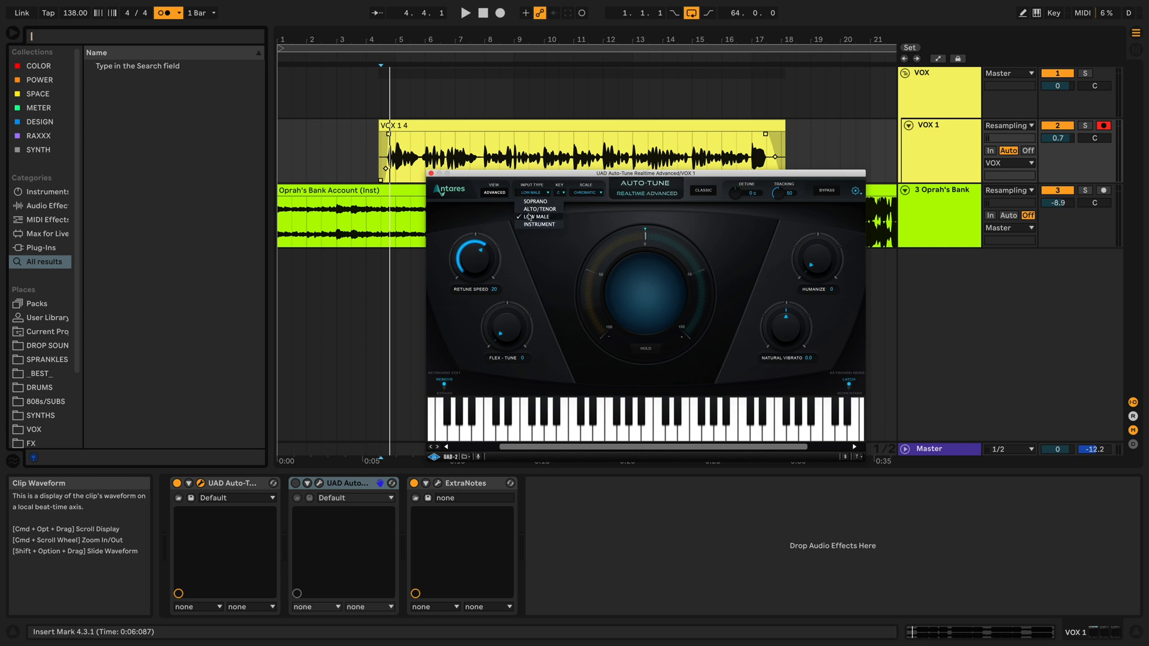
pyautogui.click(530, 218)
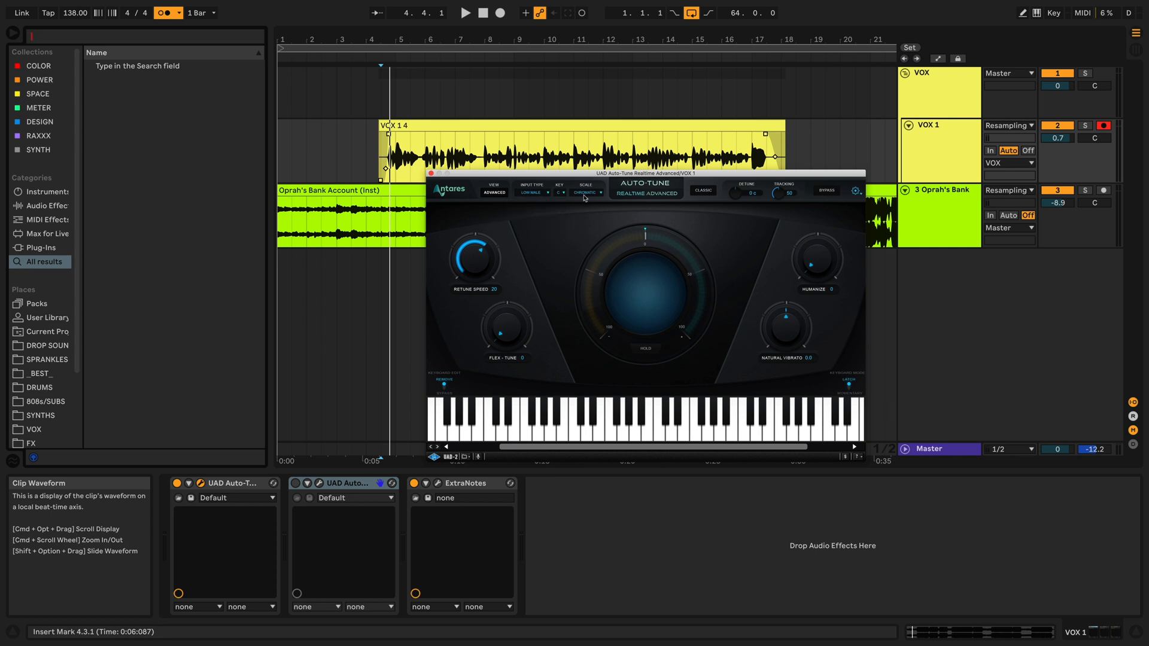
# Set Auto-Tune's key to C and its scale to Major.
pyautogui.click(561, 193)
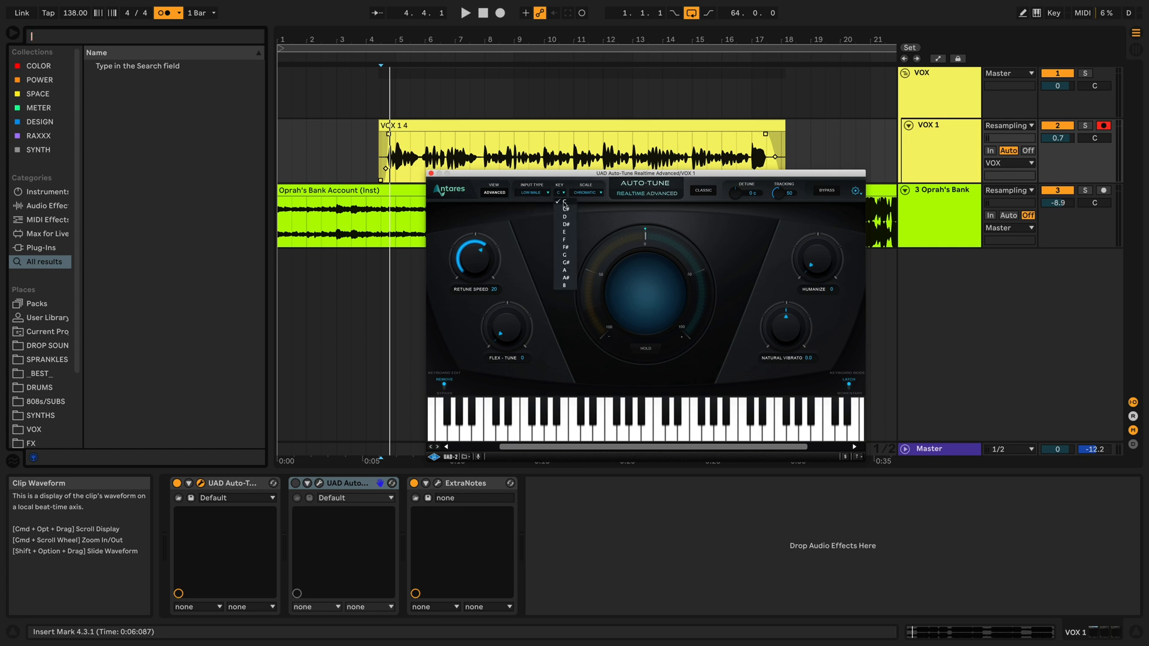
pyautogui.click(564, 205)
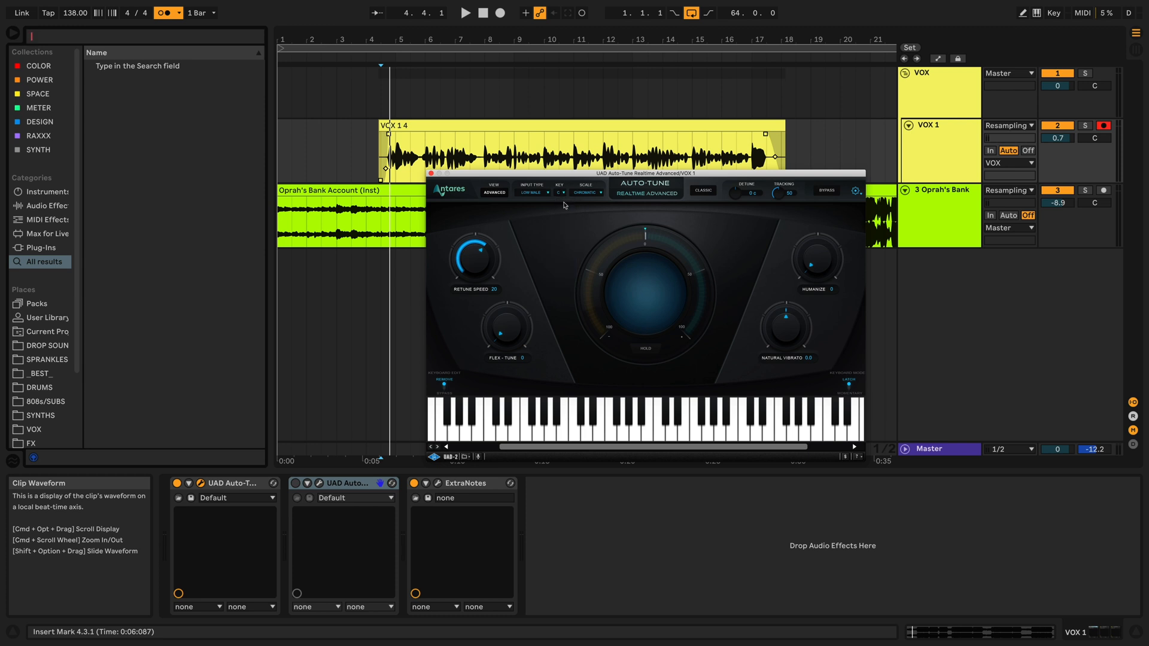
pyautogui.click(600, 193)
pyautogui.click(598, 202)
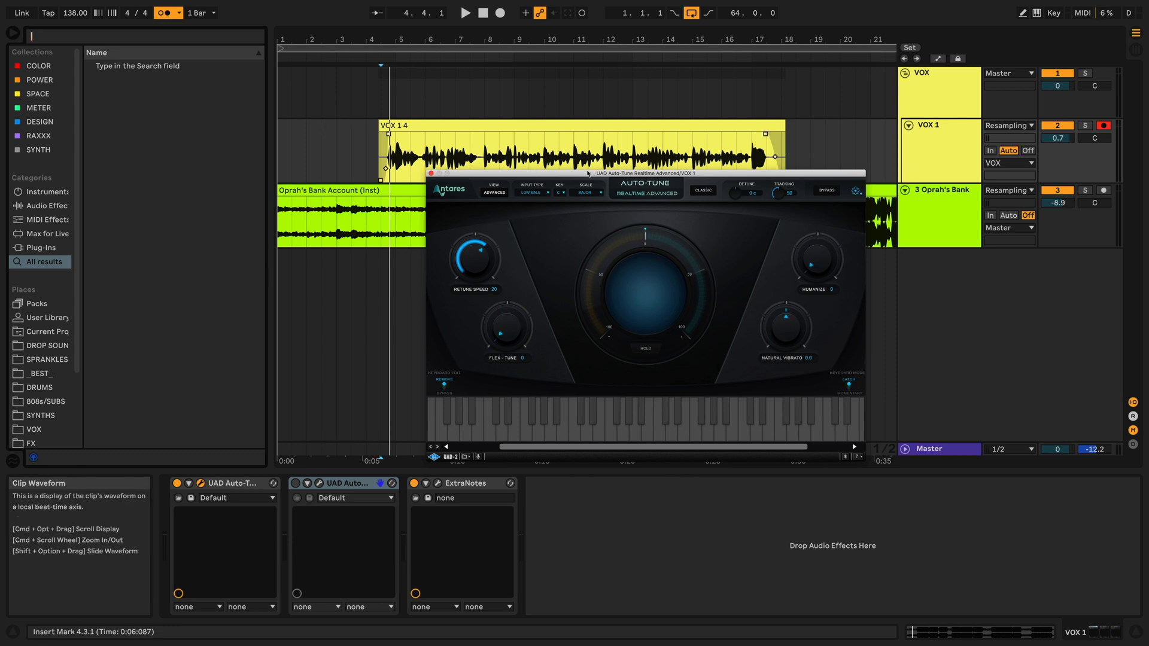
# Play the VOX 1 vocal from the start of its clip while slowing Auto-Tune's Retune Speed to about 221.
pyautogui.click(379, 158)
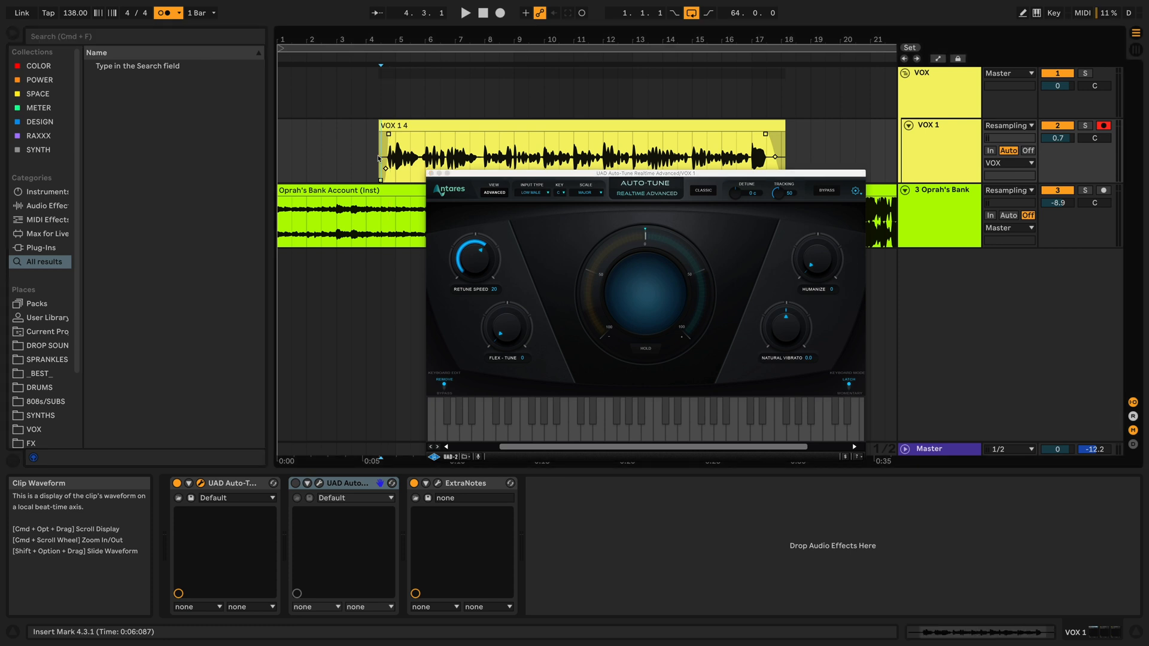
pyautogui.click(323, 137)
pyautogui.click(386, 164)
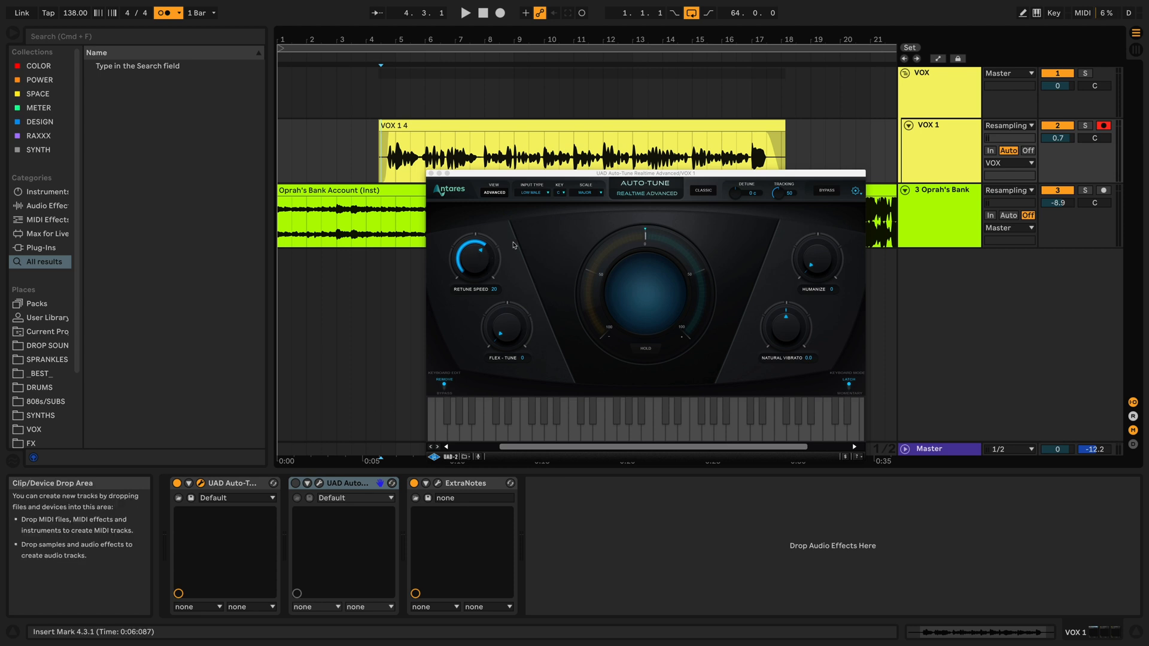
pyautogui.press('space')
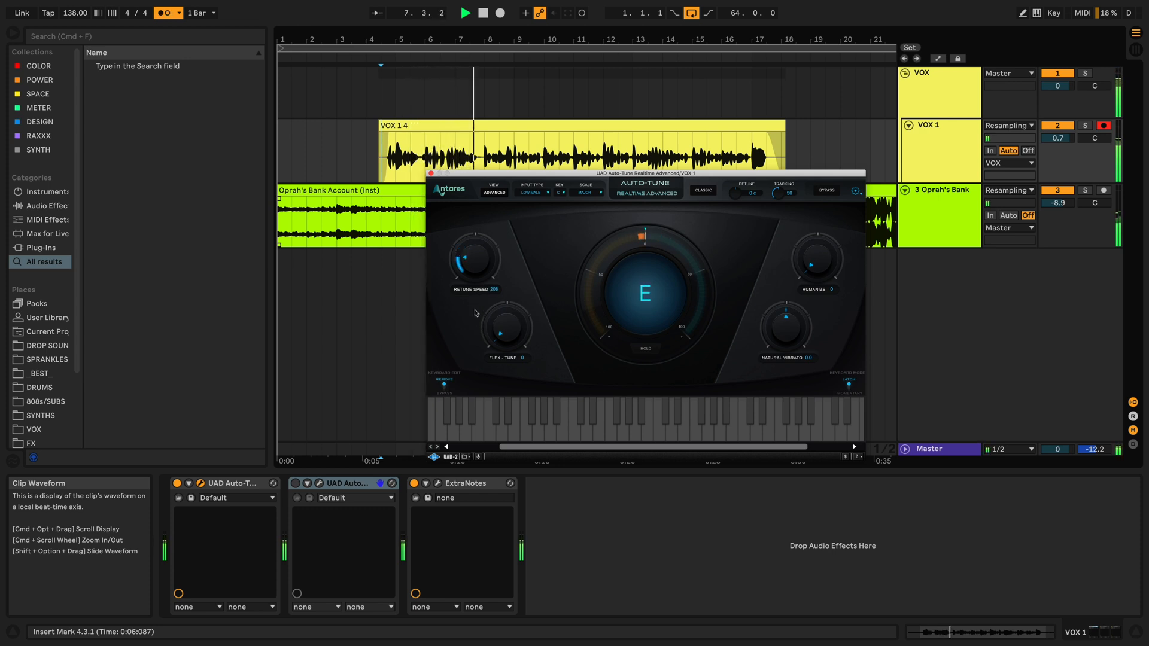
pyautogui.press('space')
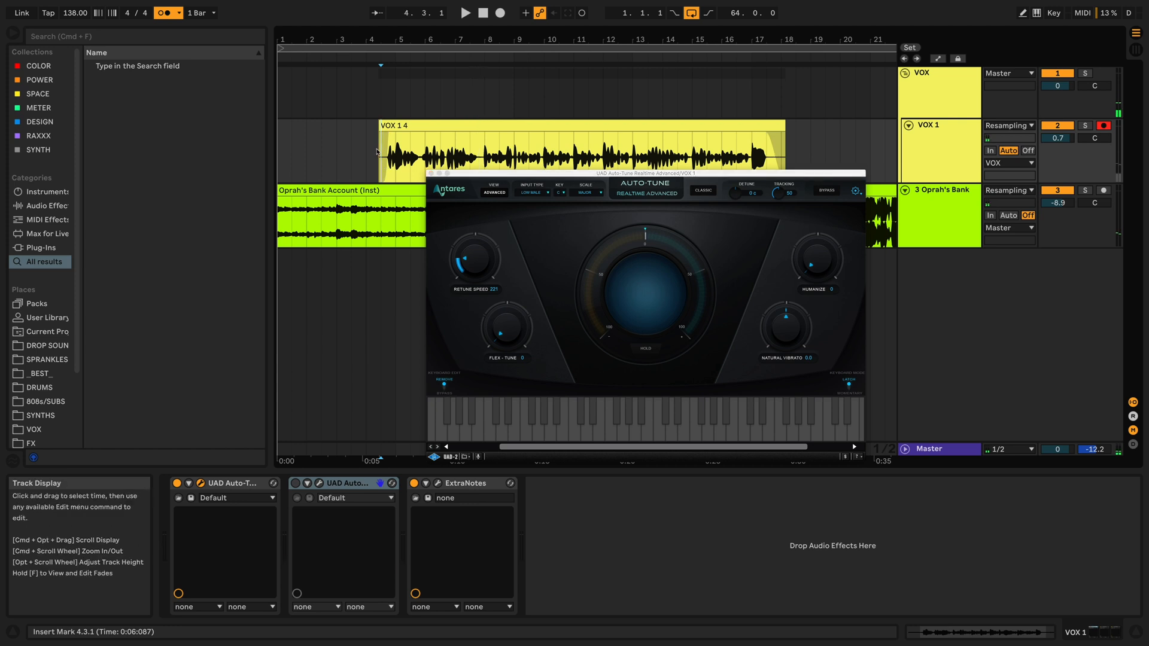
# Set Auto-Tune's Retune Speed to 0 and Tracking to 100 while auditioning the vocal.
pyautogui.press('space')
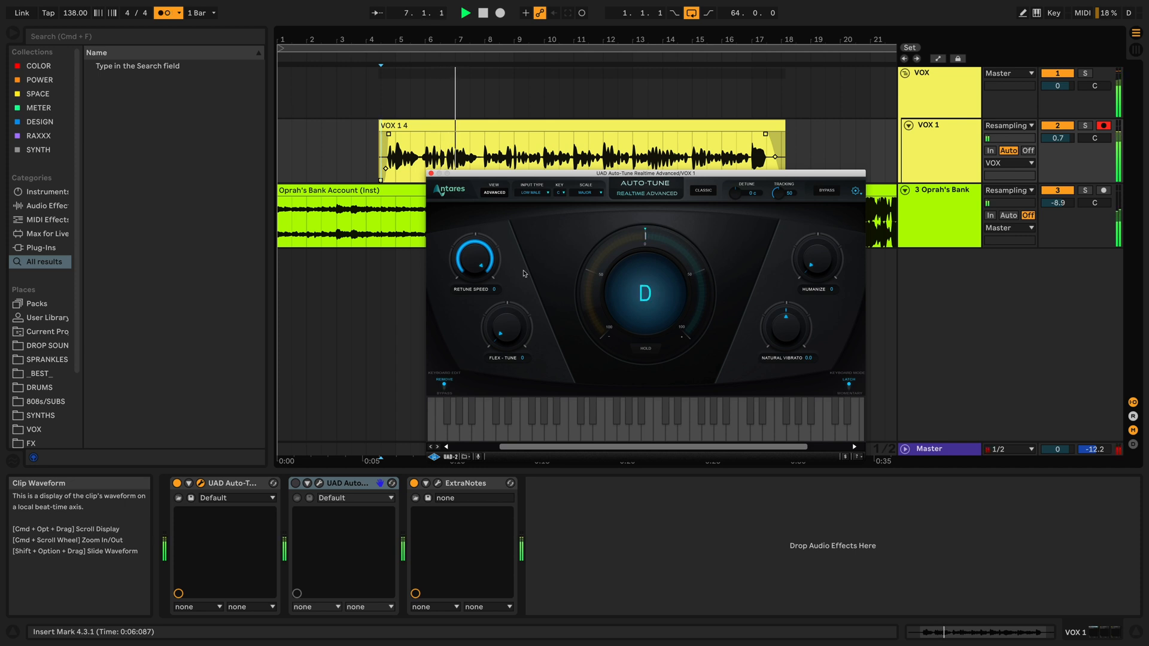
pyautogui.press('space')
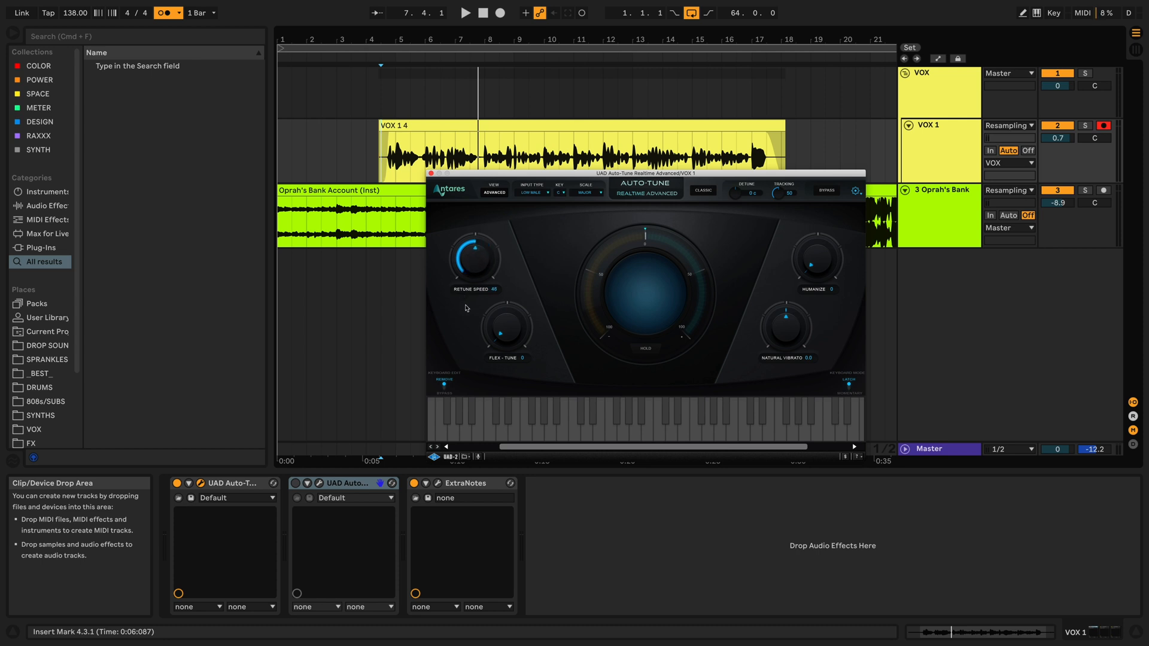
pyautogui.moveTo(466, 308); pyautogui.dragTo(509, 125)
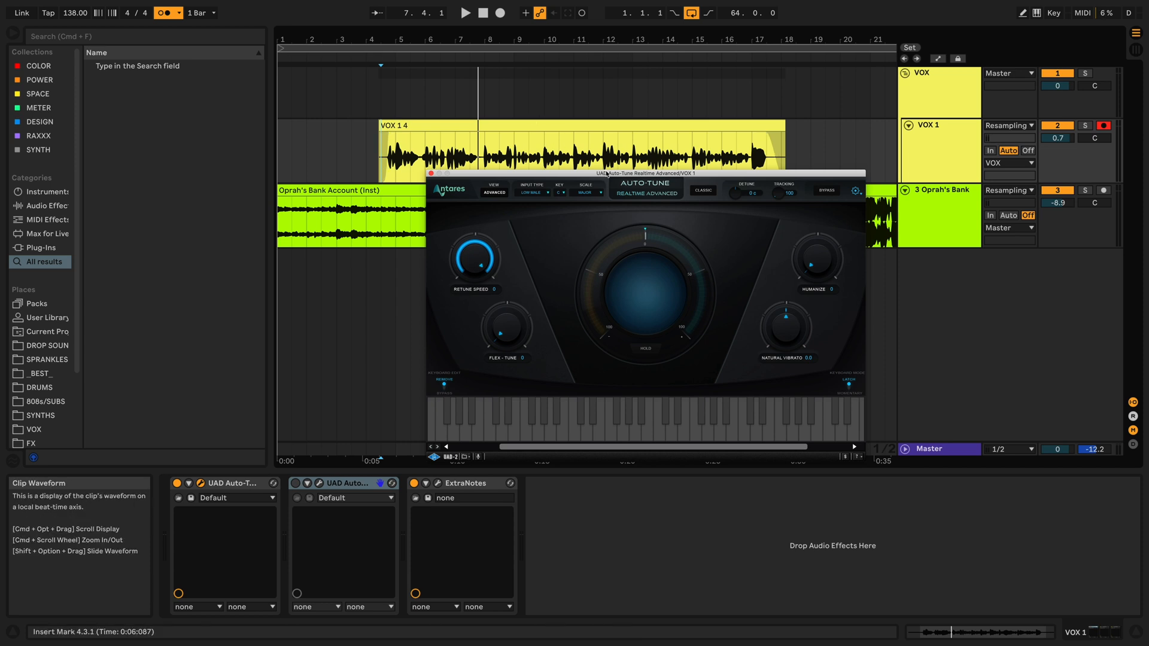
pyautogui.press('space')
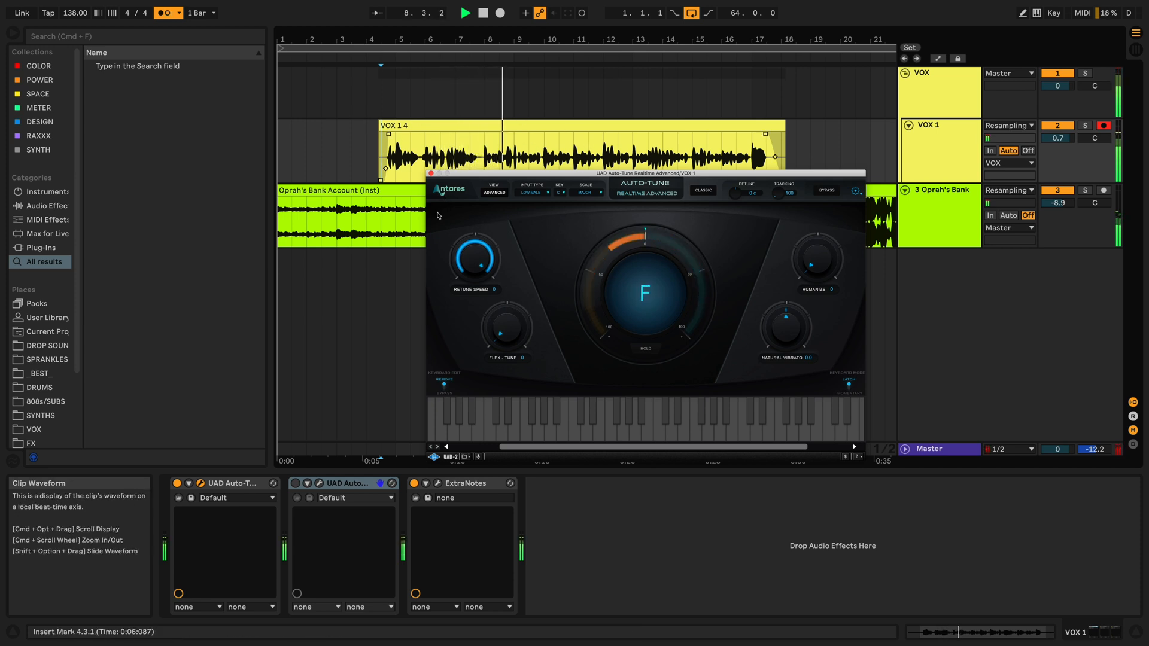
pyautogui.click(430, 174)
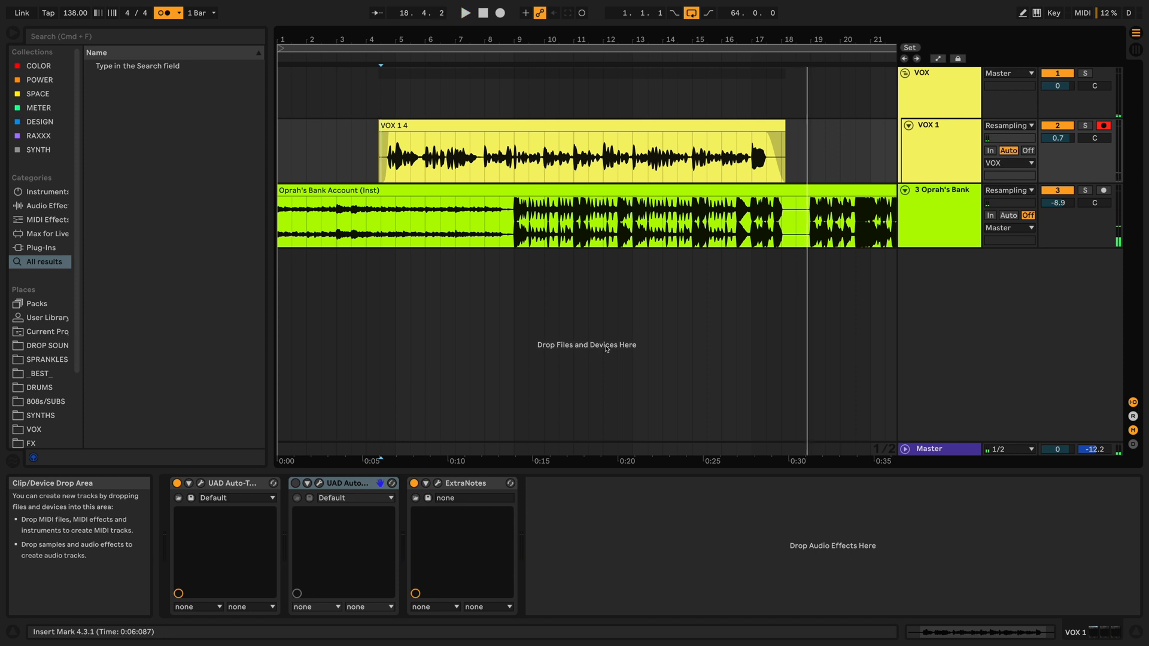
# Turn off the metronome and review the lyrics in the ExtraNotes device on VOX 1.
pyautogui.click(164, 13)
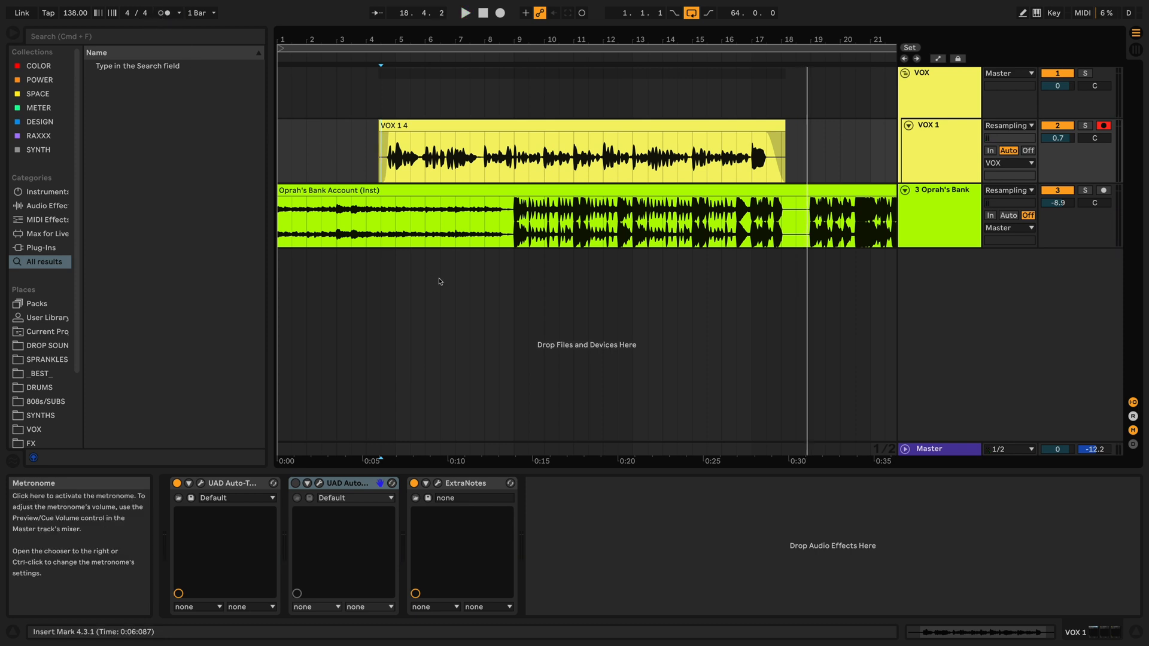
pyautogui.click(438, 484)
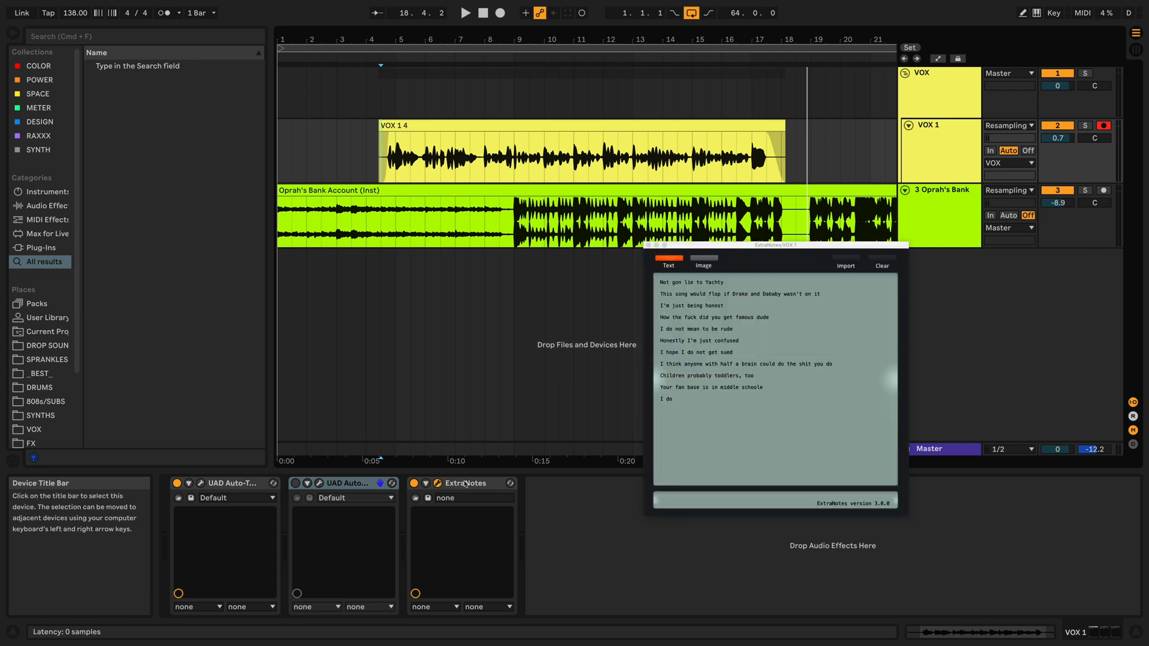
pyautogui.click(831, 425)
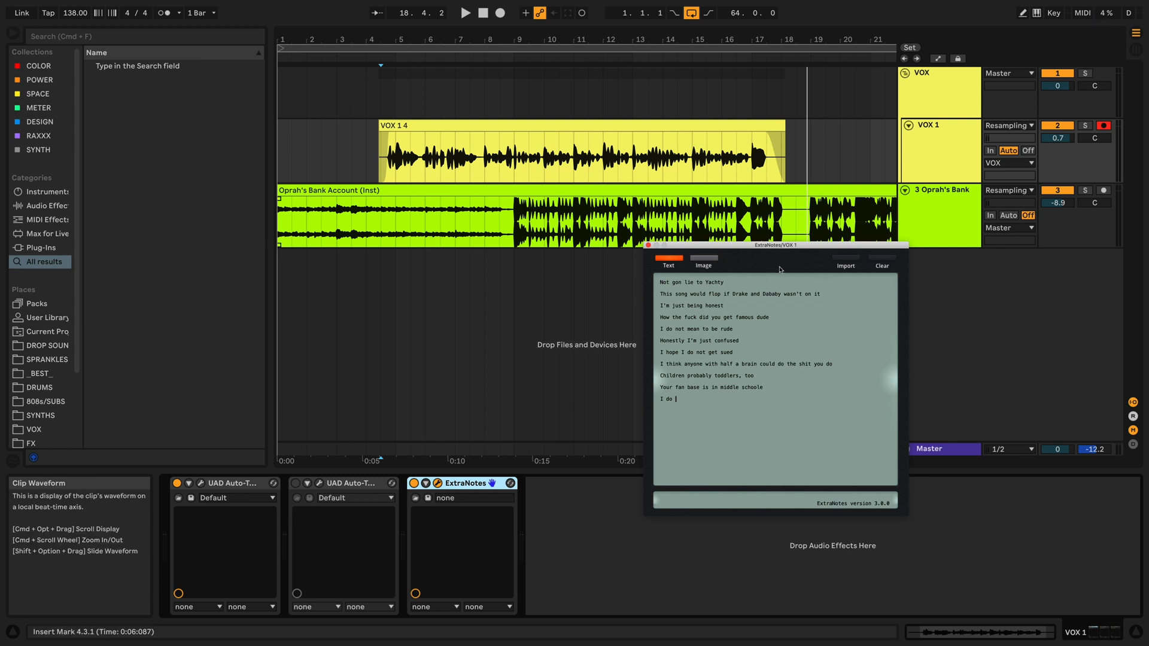
pyautogui.moveTo(753, 246); pyautogui.dragTo(797, 193)
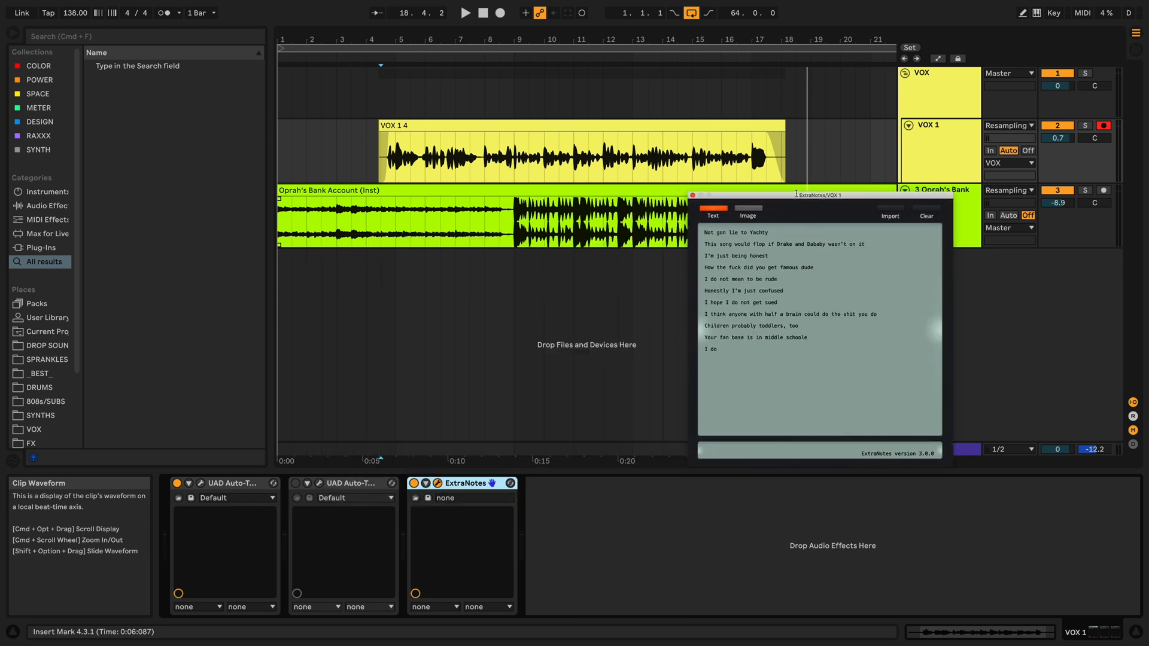
pyautogui.click(692, 195)
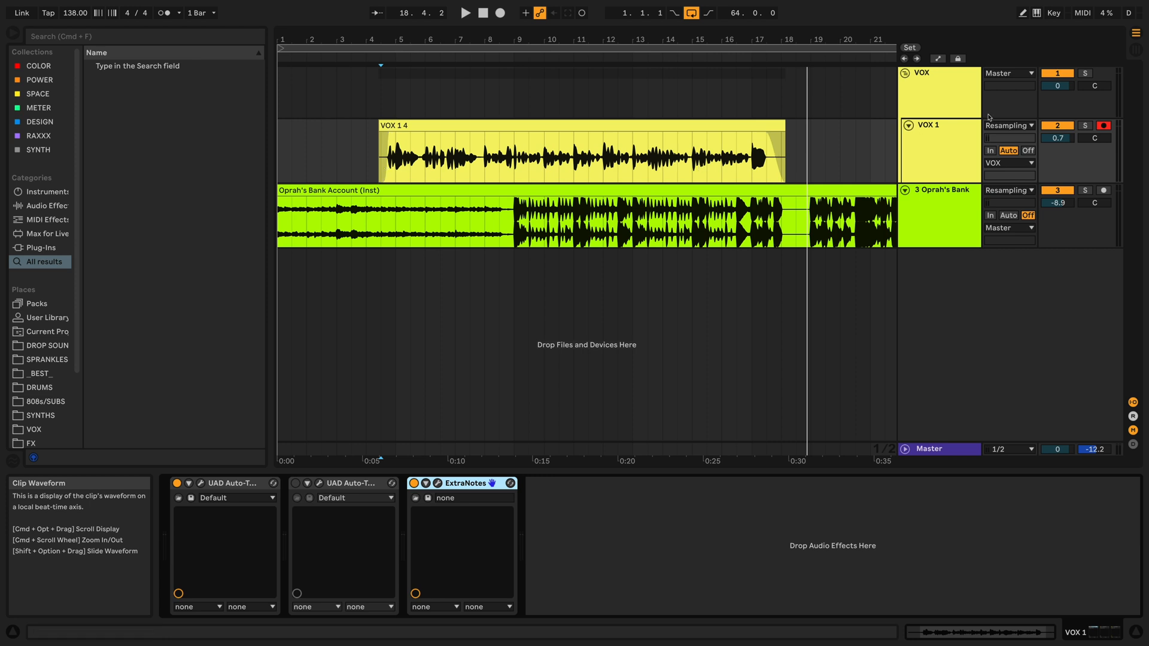
# Open the CLA-2A compressor at the start of the VOX group's effect chain.
pyautogui.click(937, 90)
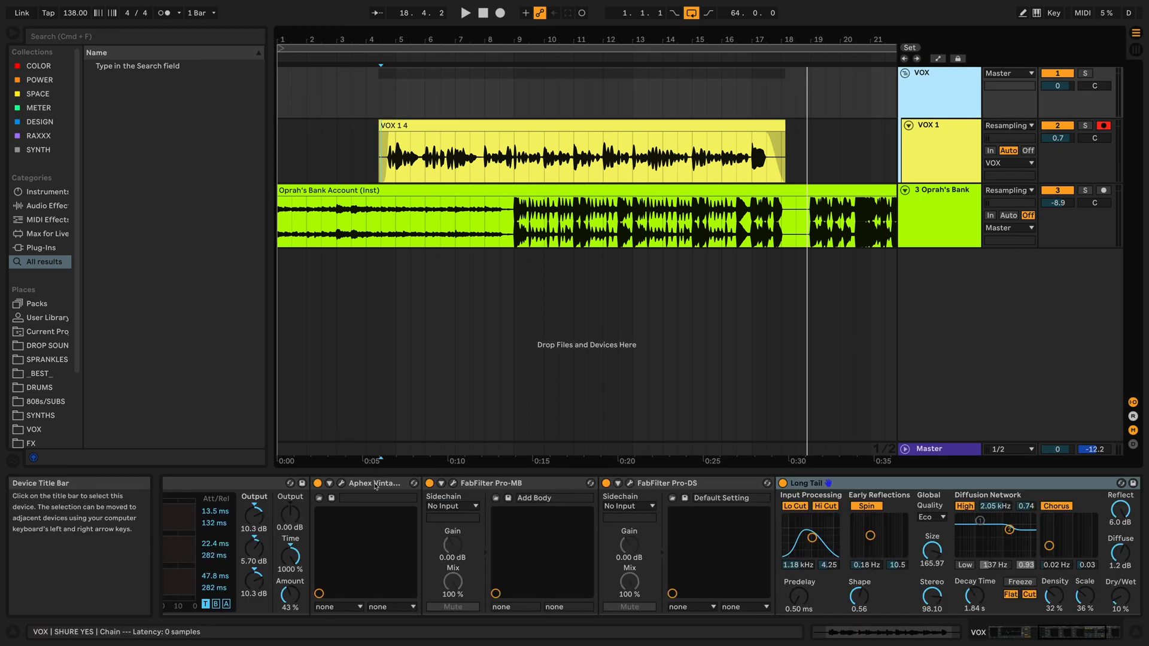
pyautogui.hscroll(-10, 373, 487)
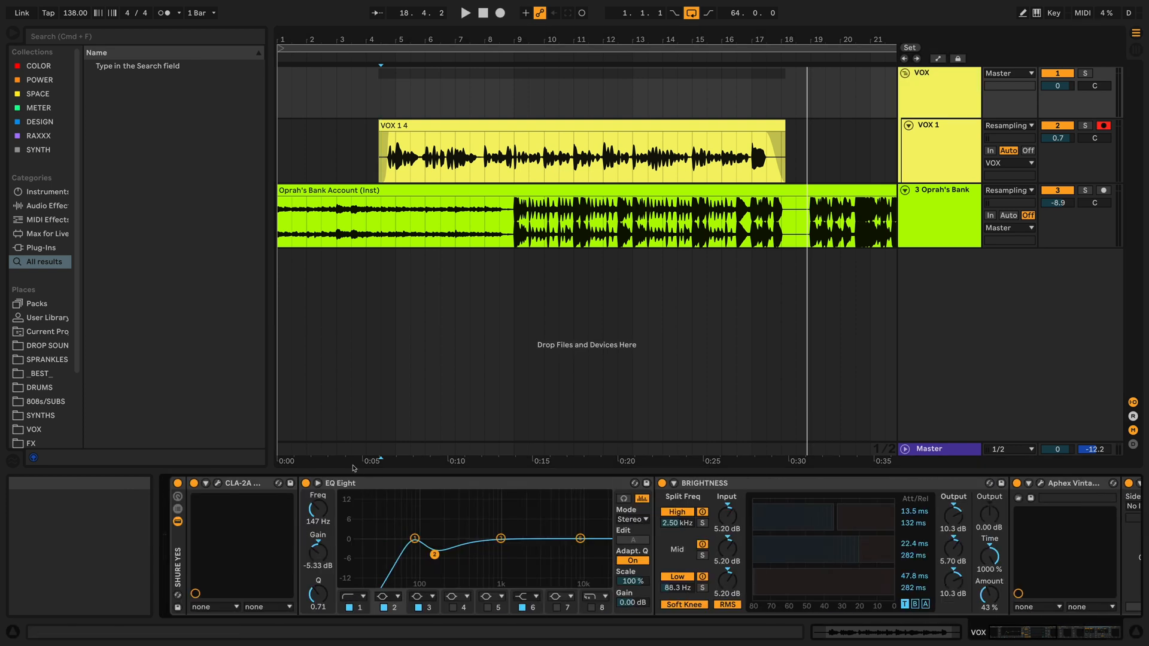
pyautogui.click(217, 484)
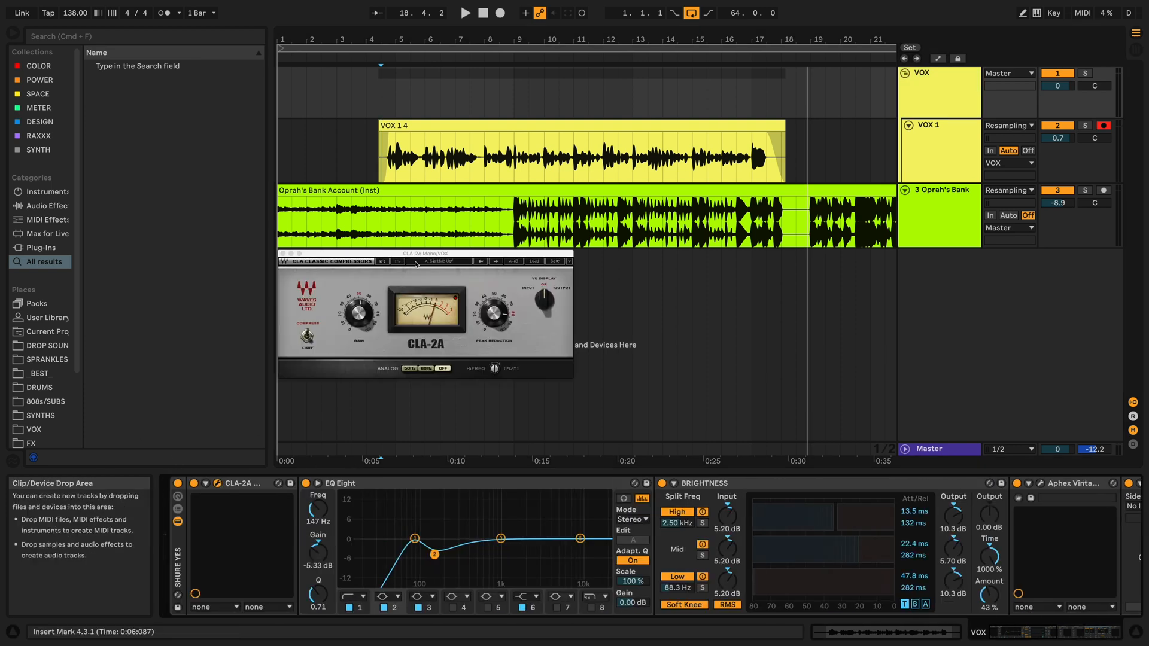
pyautogui.click(468, 253)
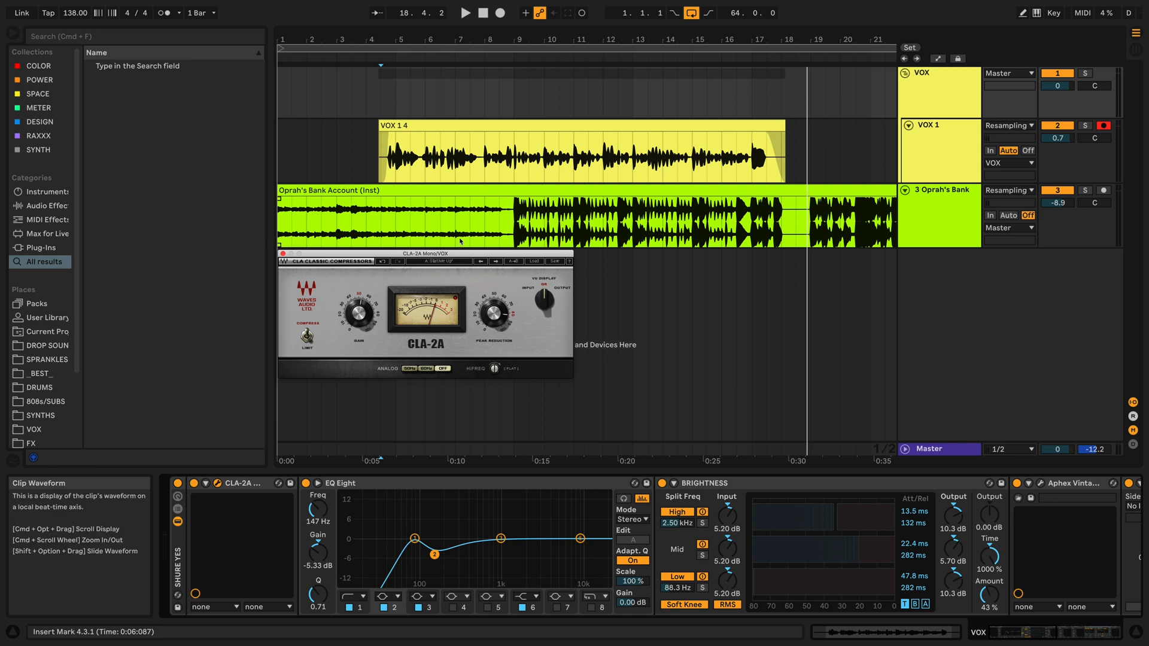
# Set the playback start at bar 5 on the VOX group and play the vocal through the CLA-2A.
pyautogui.click(372, 156)
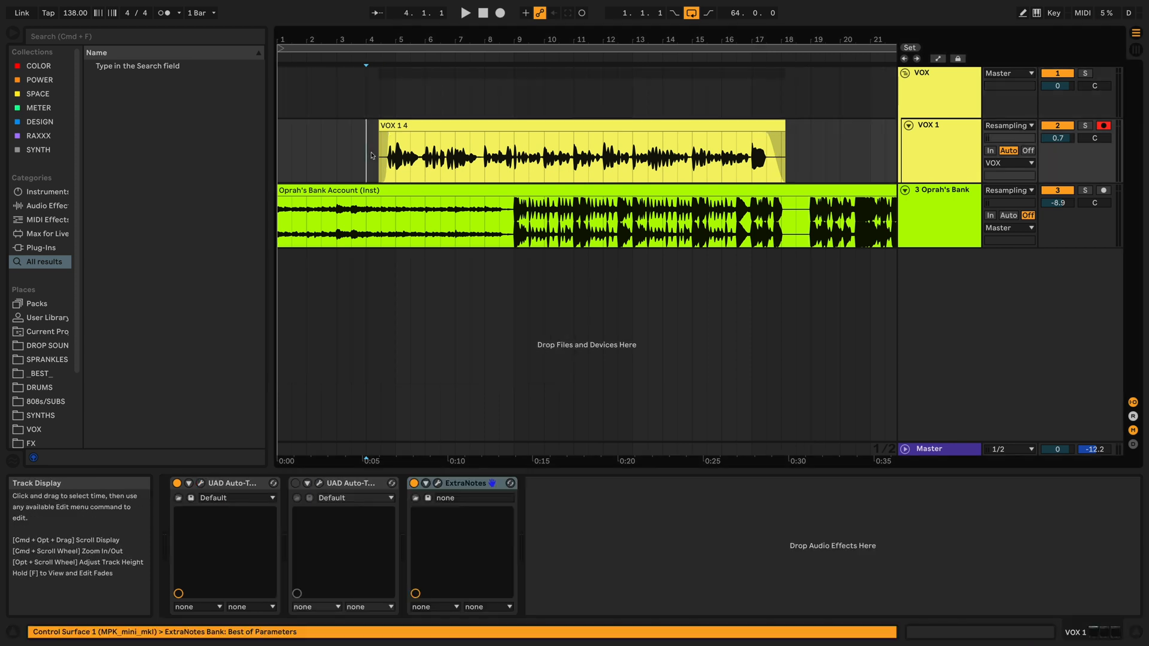
pyautogui.press('space')
pyautogui.click(398, 98)
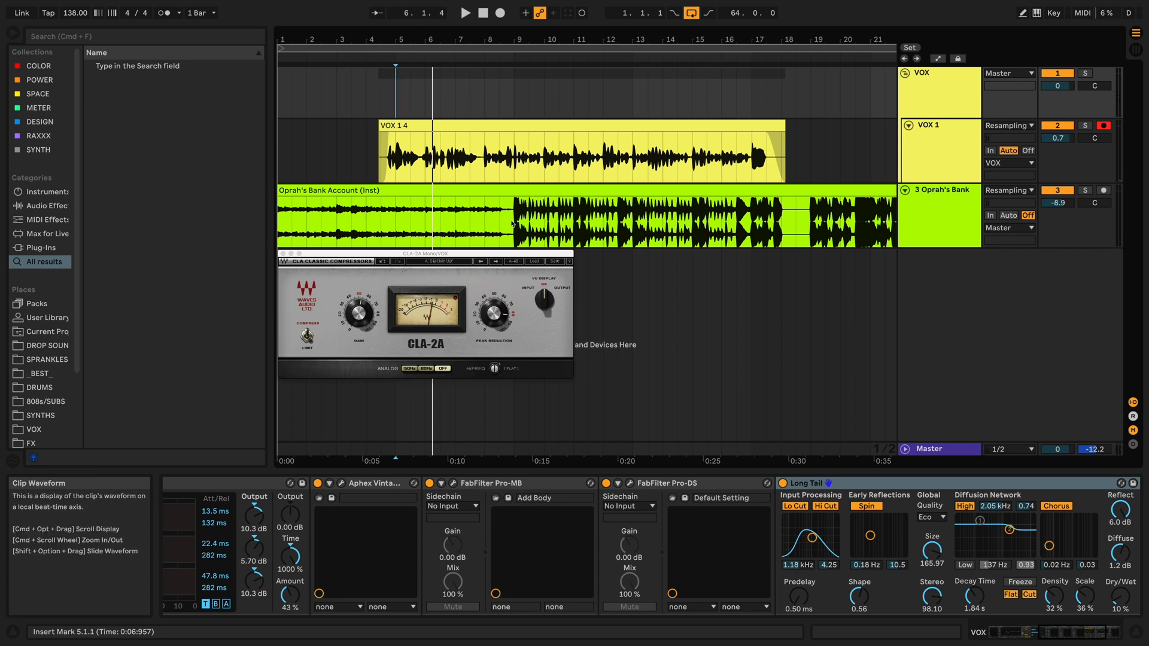
pyautogui.click(506, 256)
pyautogui.moveTo(506, 256)
pyautogui.mouseDown()
pyautogui.moveTo(527, 254)
pyautogui.moveTo(505, 254)
pyautogui.mouseUp()
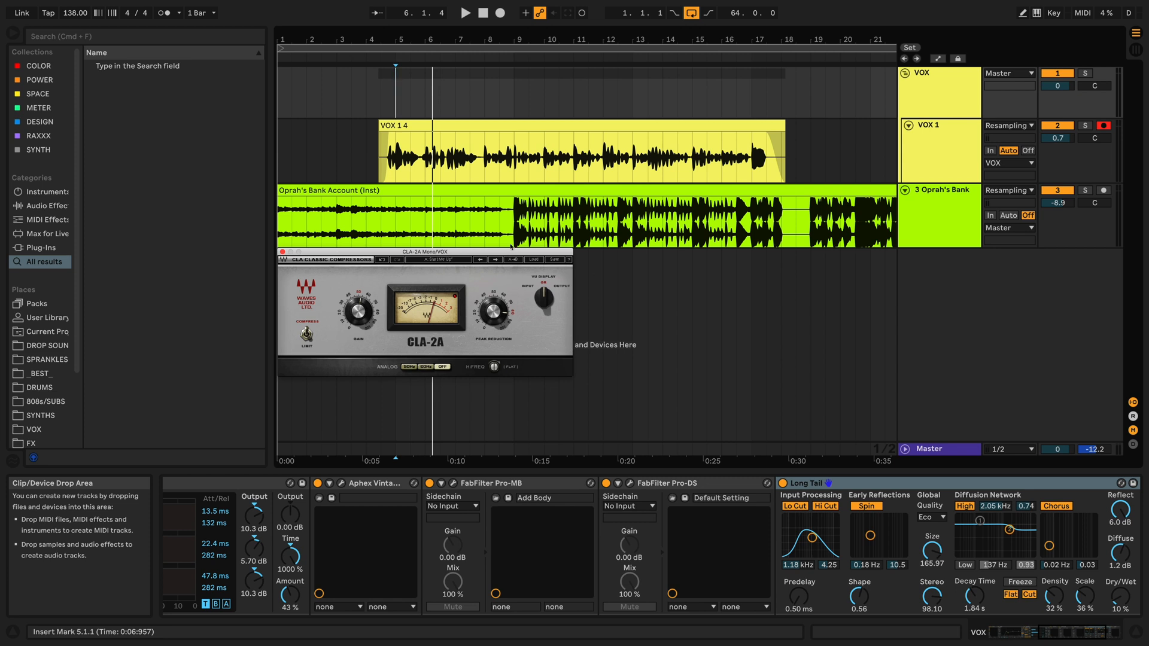
pyautogui.press('space')
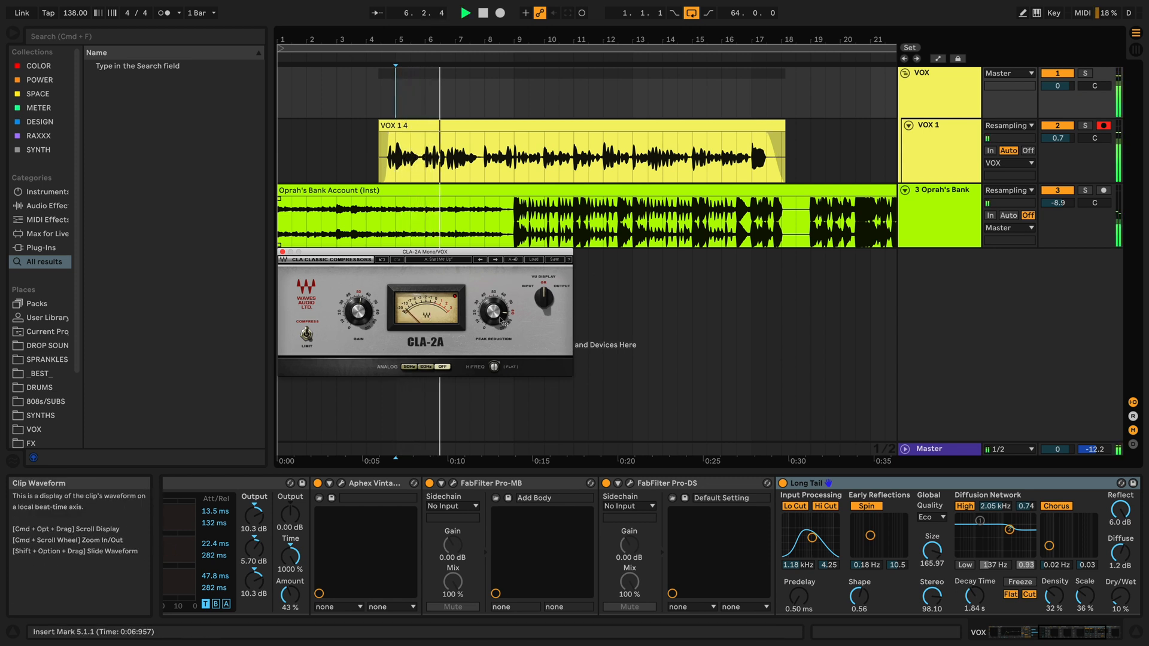
# Adjust the CLA-2A's Peak Reduction and Gain while auditioning the vocal, and close the compressor.
pyautogui.moveTo(500, 319); pyautogui.dragTo(500, 354)
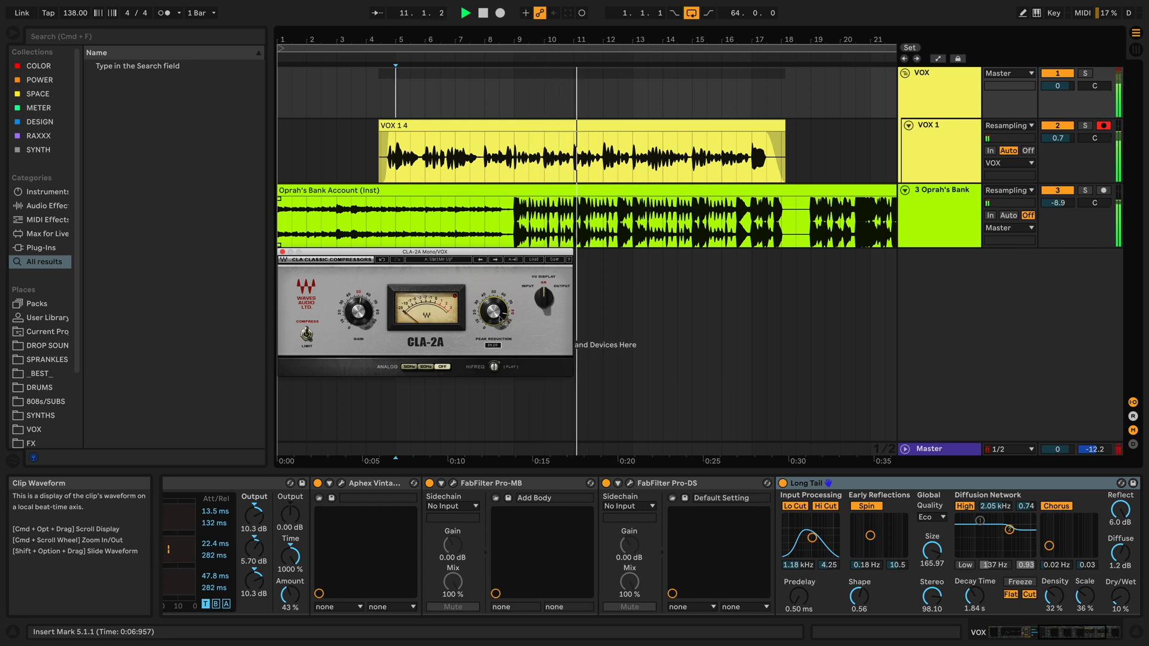
pyautogui.press('space')
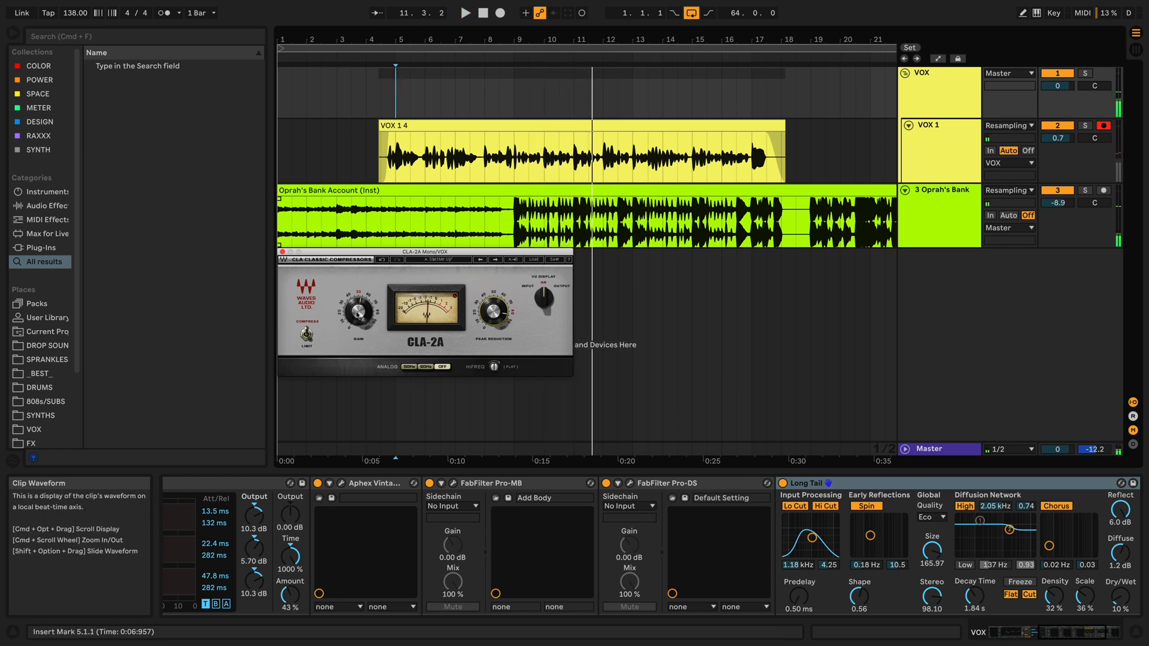
pyautogui.press('space')
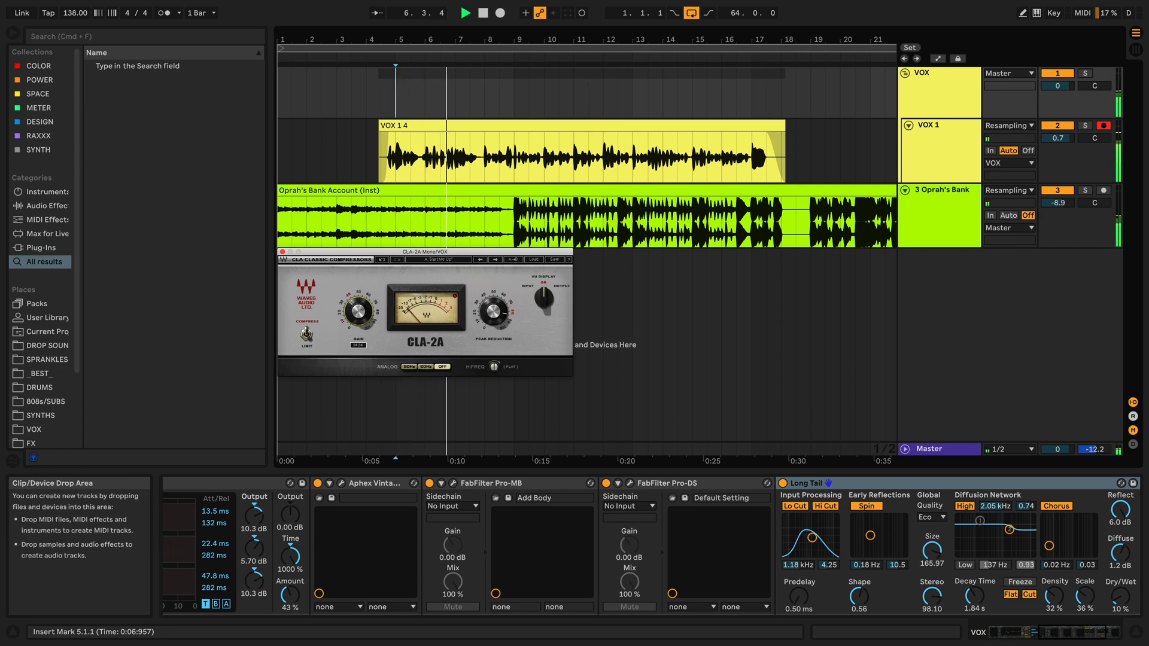
pyautogui.press('space')
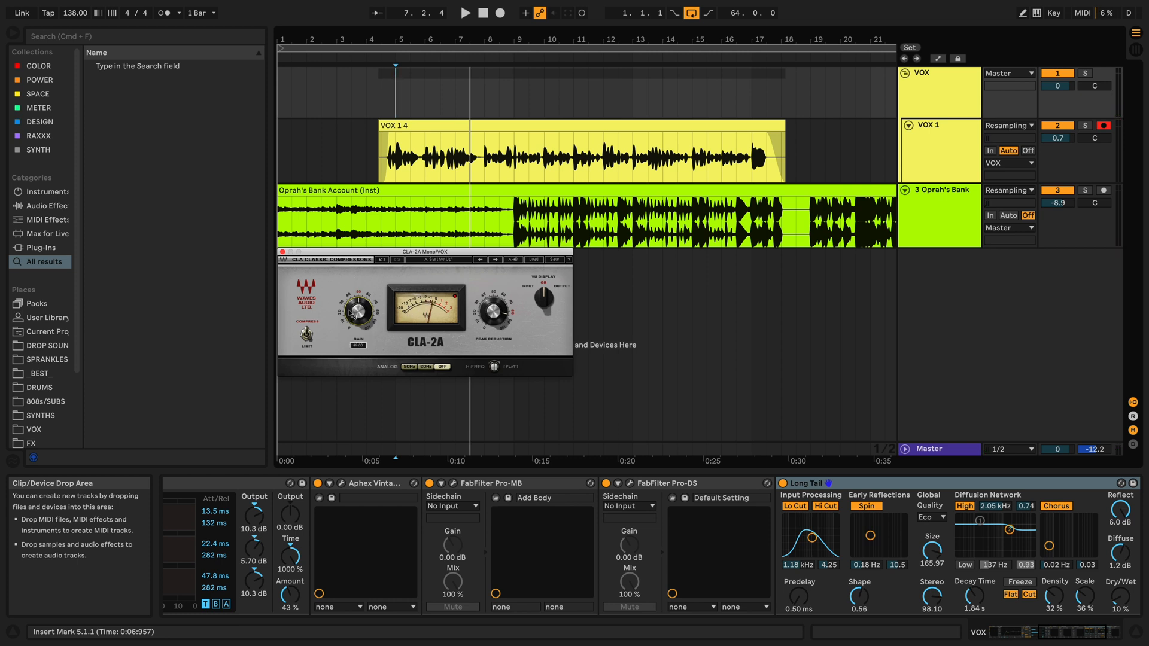
pyautogui.click(283, 253)
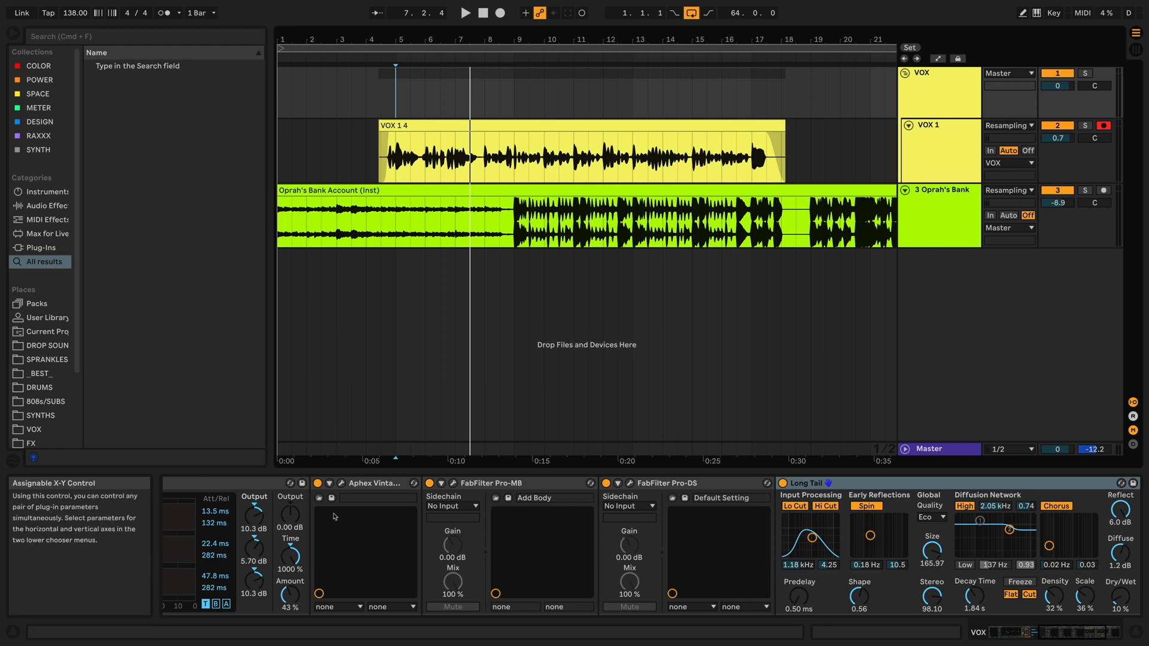
# Review the CLA-2A, the EQ Eight curve and the BRIGHTNESS multiband settings at the start of the VOX chain.
pyautogui.scroll(5, 352, 487)
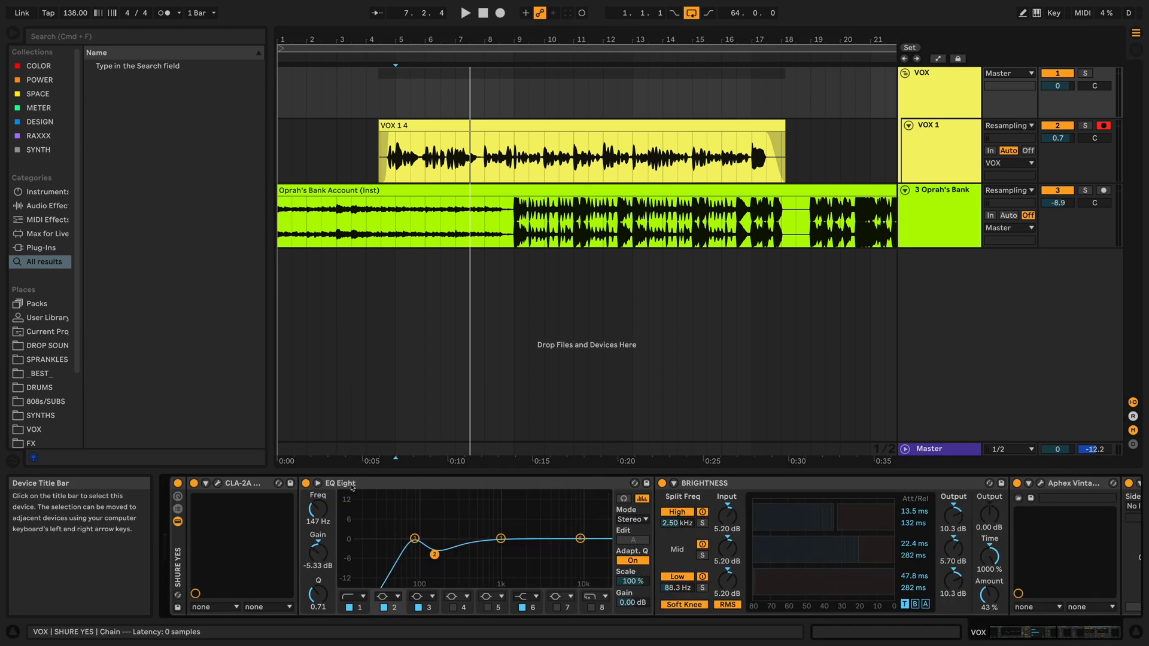
pyautogui.click(230, 487)
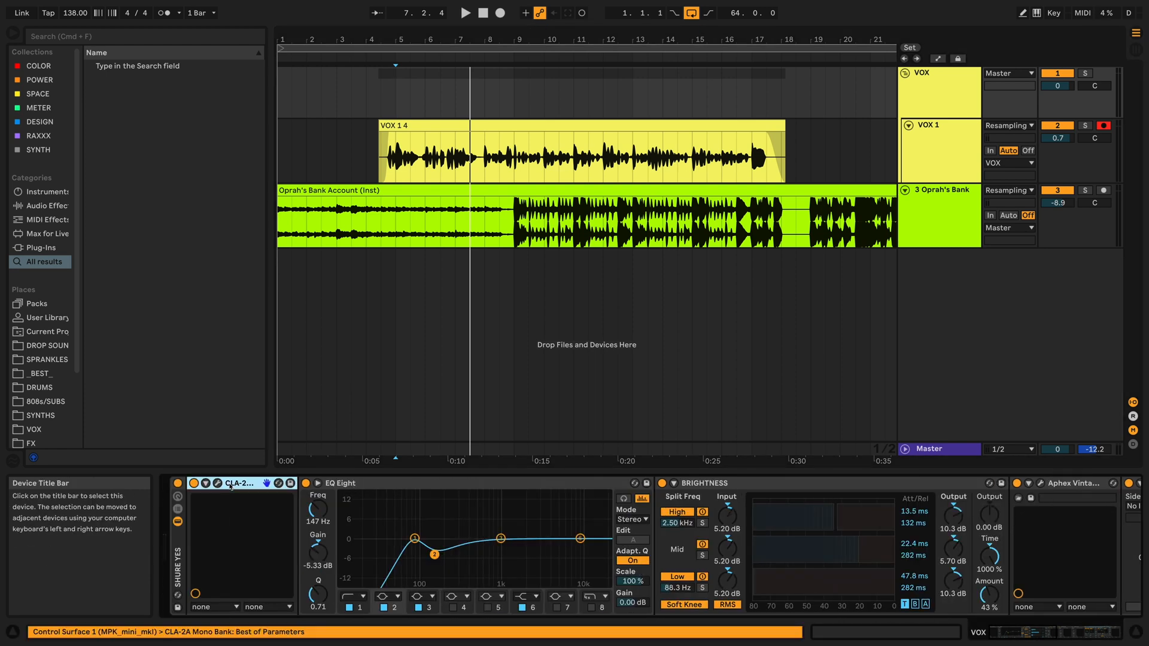
pyautogui.click(432, 485)
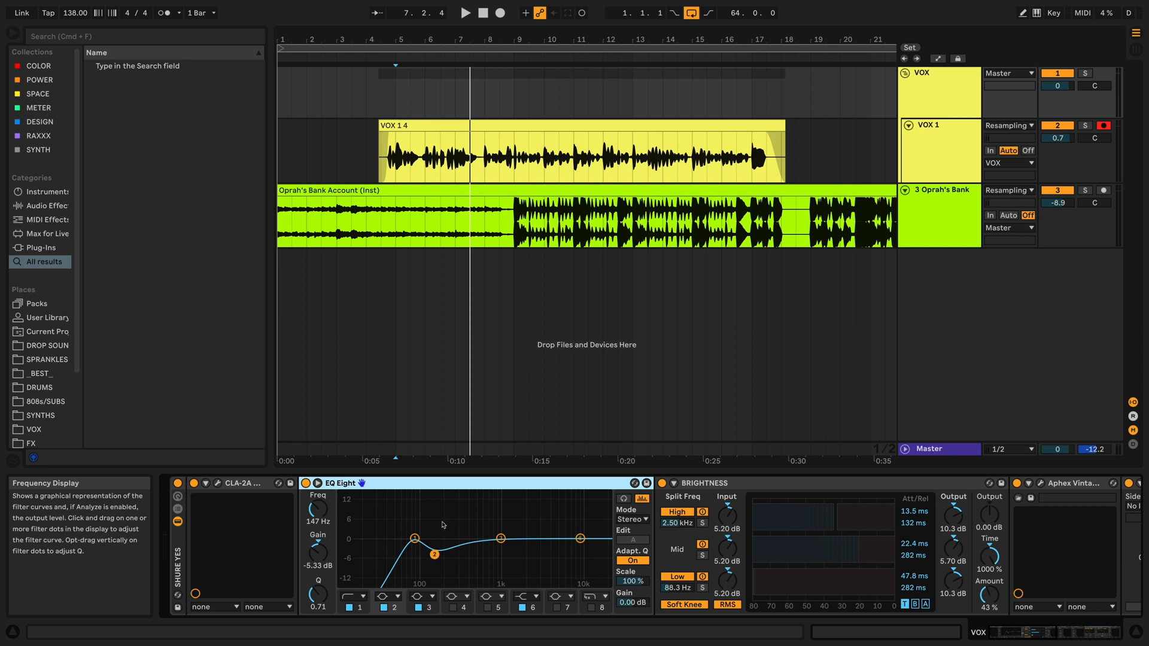
pyautogui.hscroll(10, 442, 525)
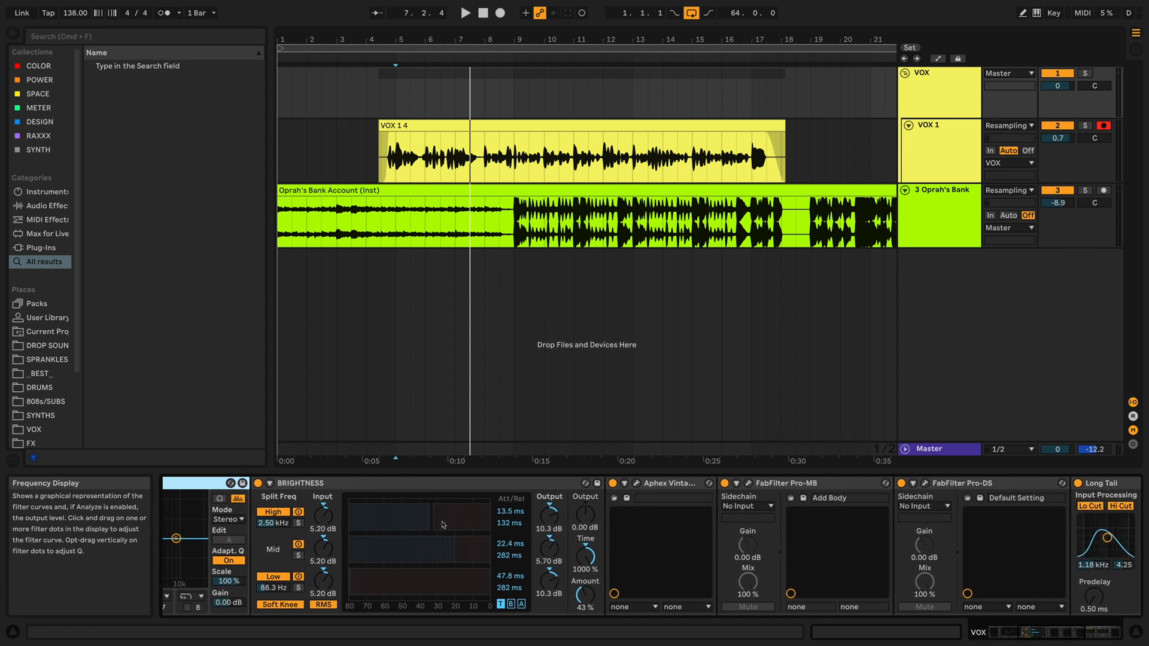
pyautogui.hscroll(-1, 442, 525)
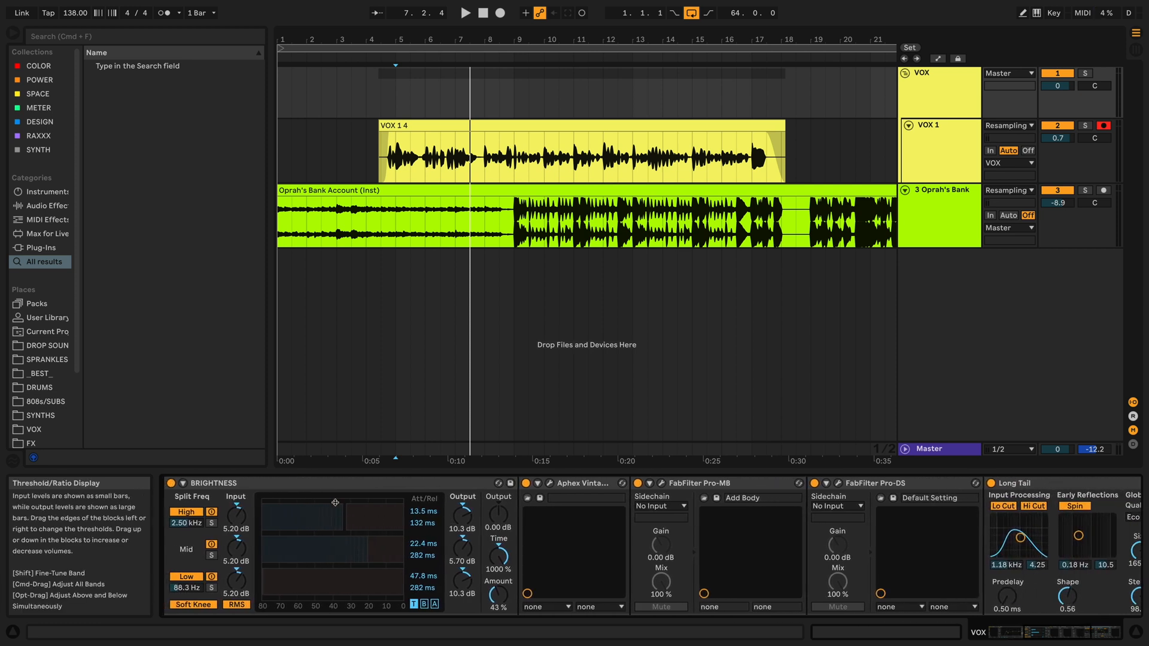
pyautogui.click(304, 486)
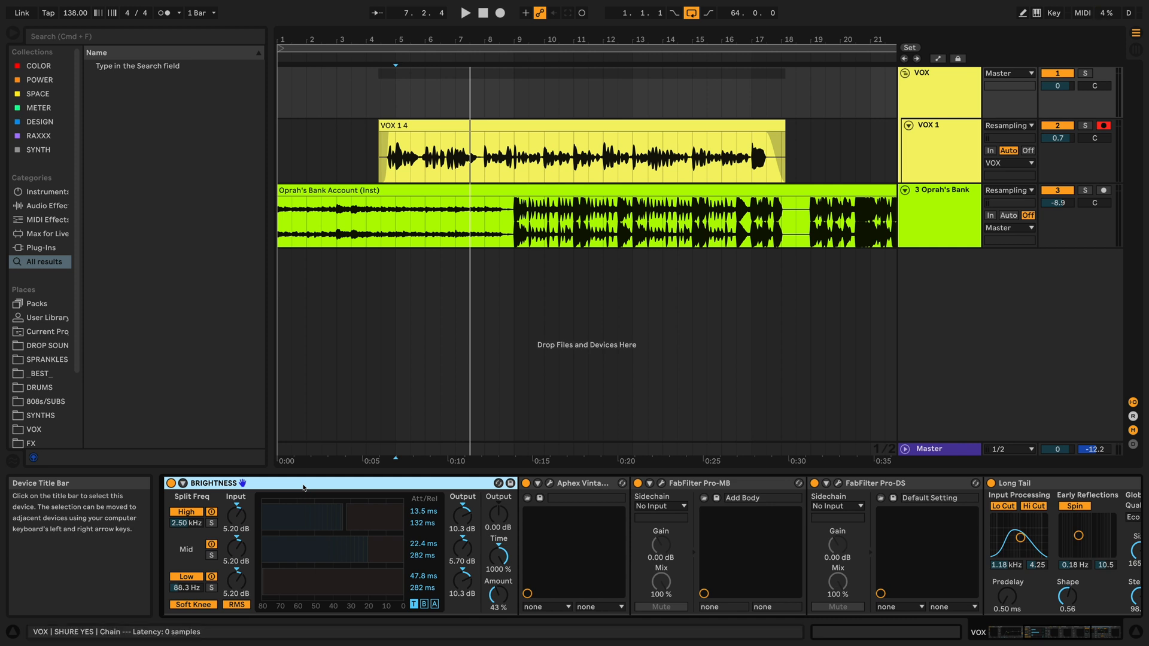
# Adjust the AX Mix amount of the Aphex Vintage Exciter while auditioning the vocal, and close the exciter.
pyautogui.click(550, 484)
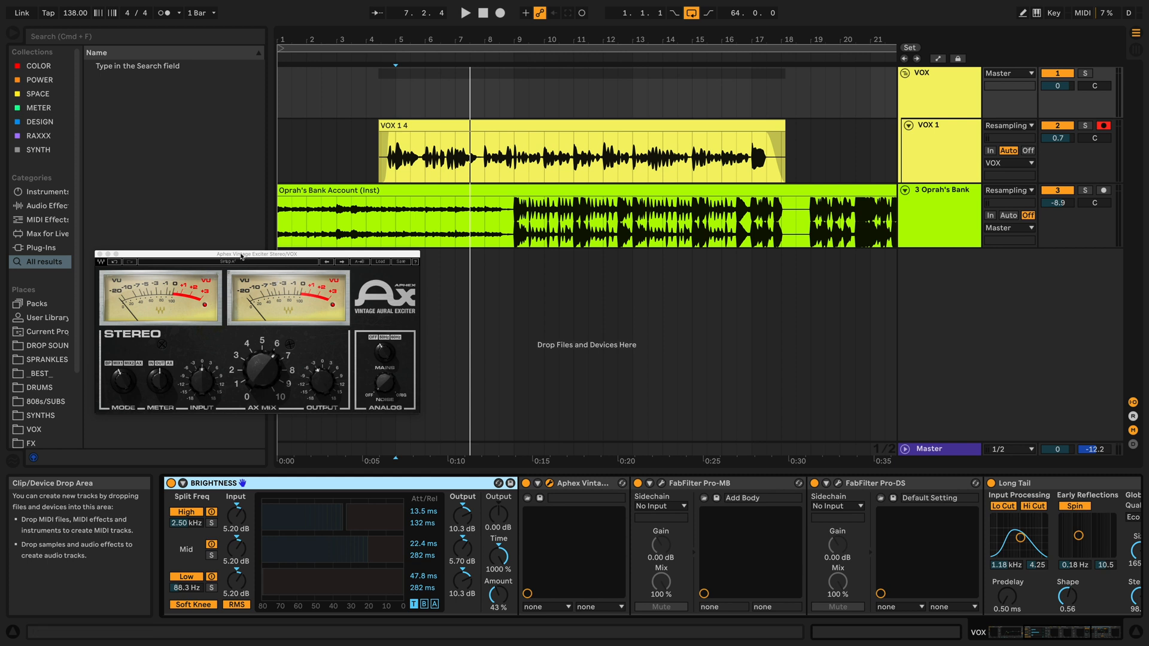
pyautogui.click(242, 256)
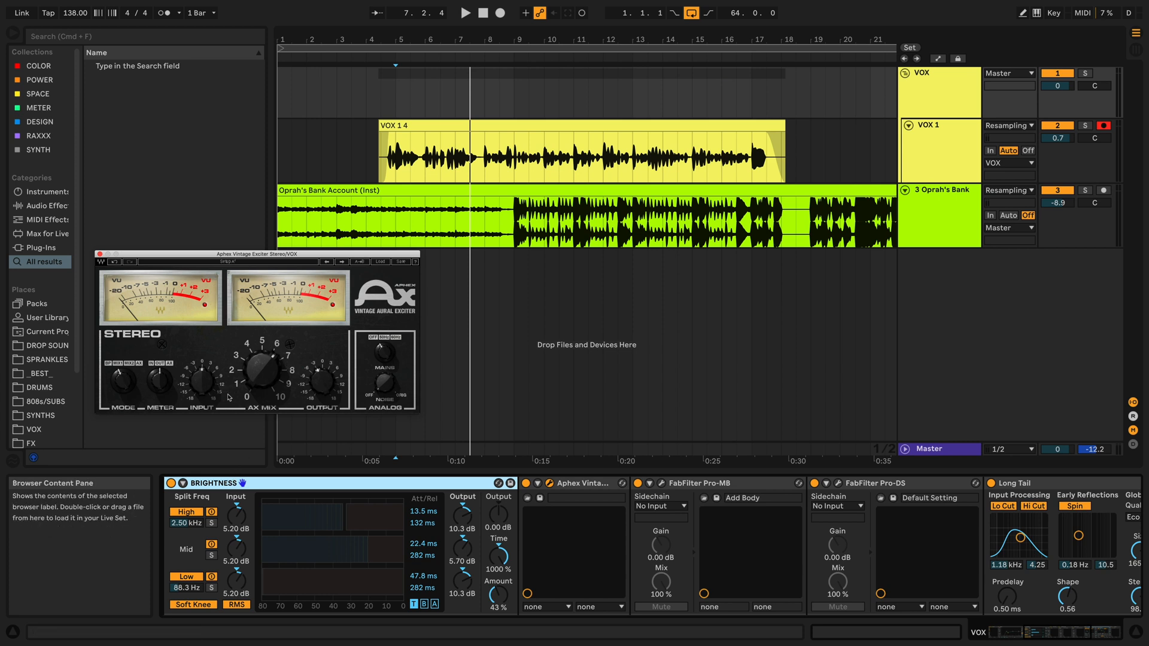
pyautogui.moveTo(277, 368); pyautogui.dragTo(277, 413)
pyautogui.press('space')
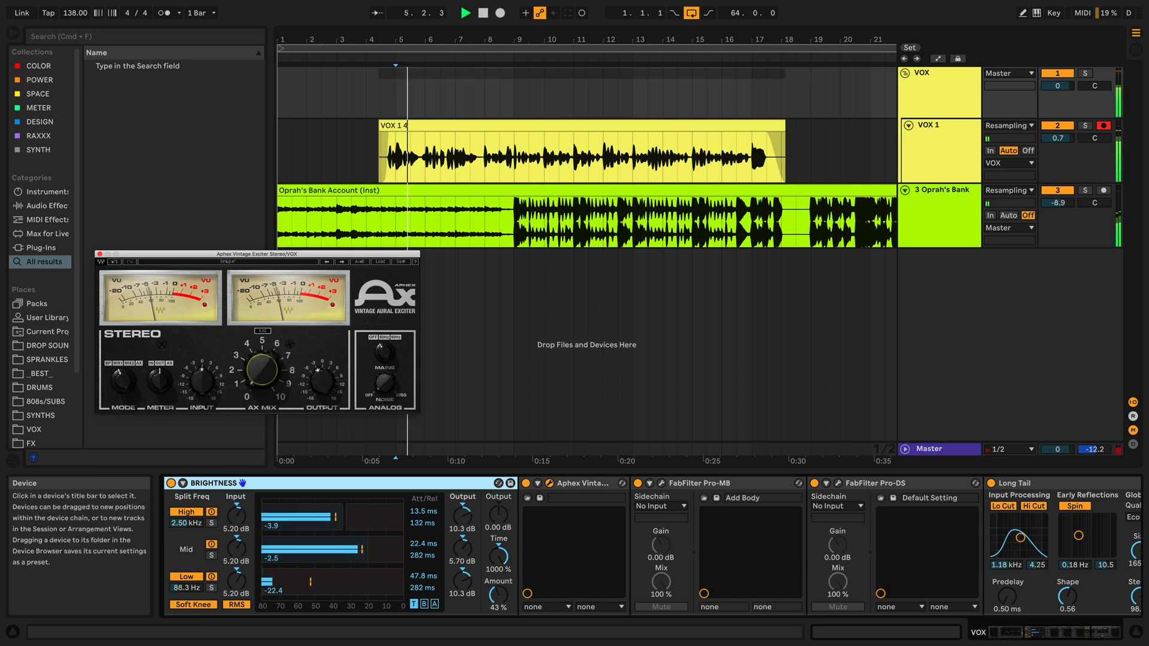
pyautogui.press('space')
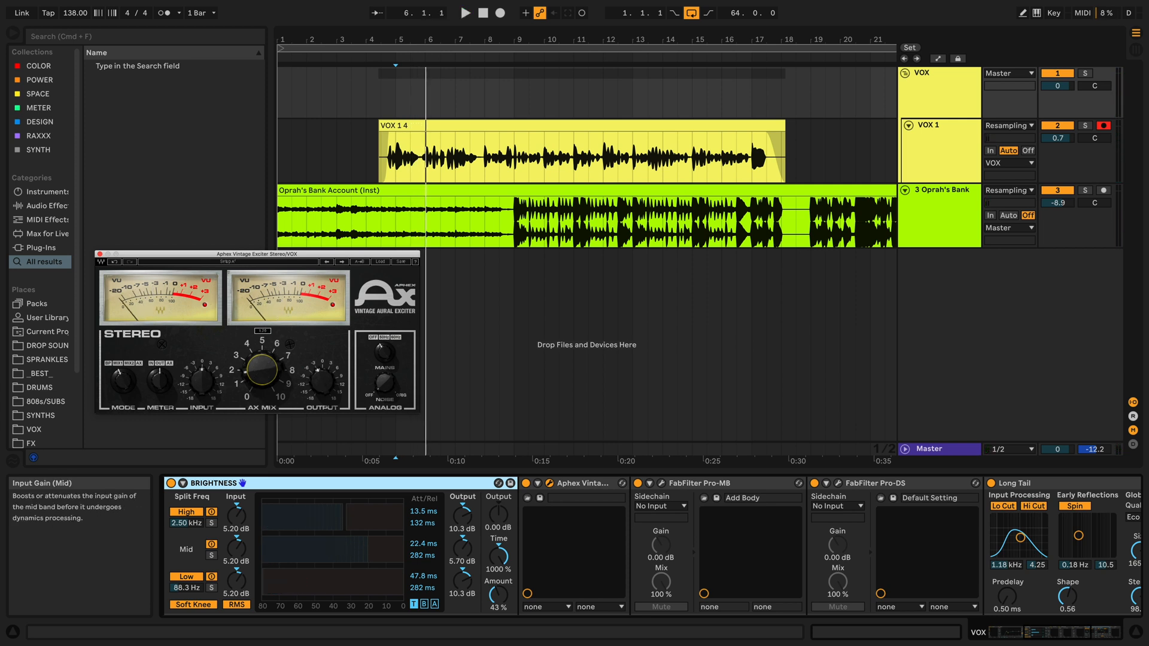
pyautogui.moveTo(262, 370); pyautogui.dragTo(262, 375)
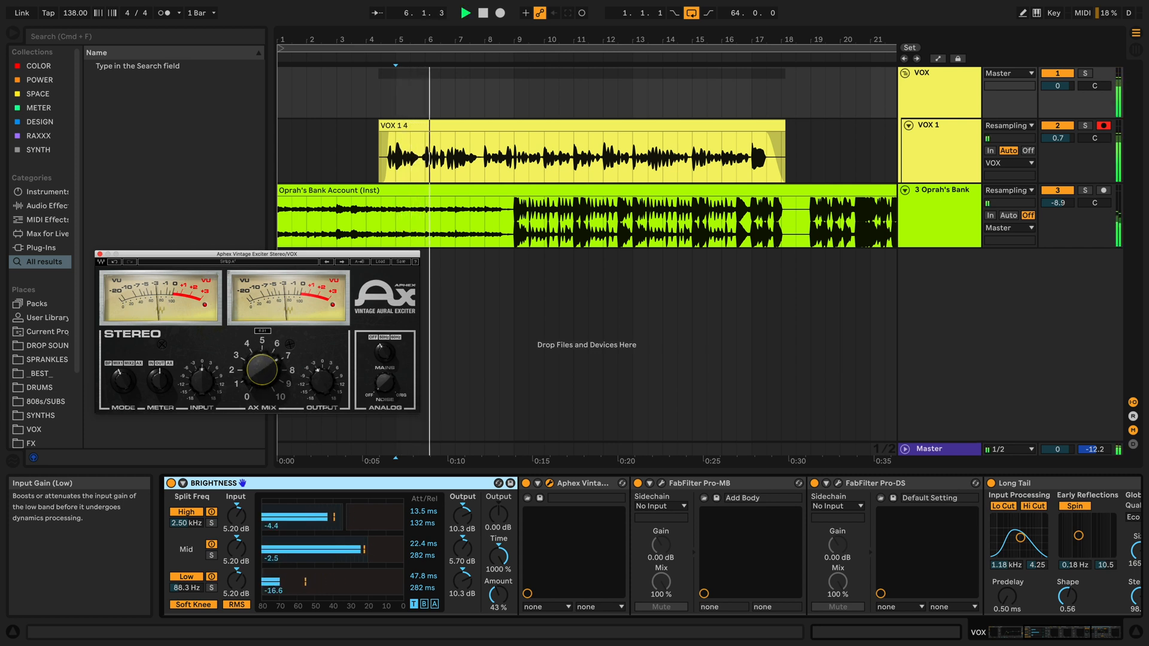
pyautogui.moveTo(262, 370); pyautogui.dragTo(262, 394)
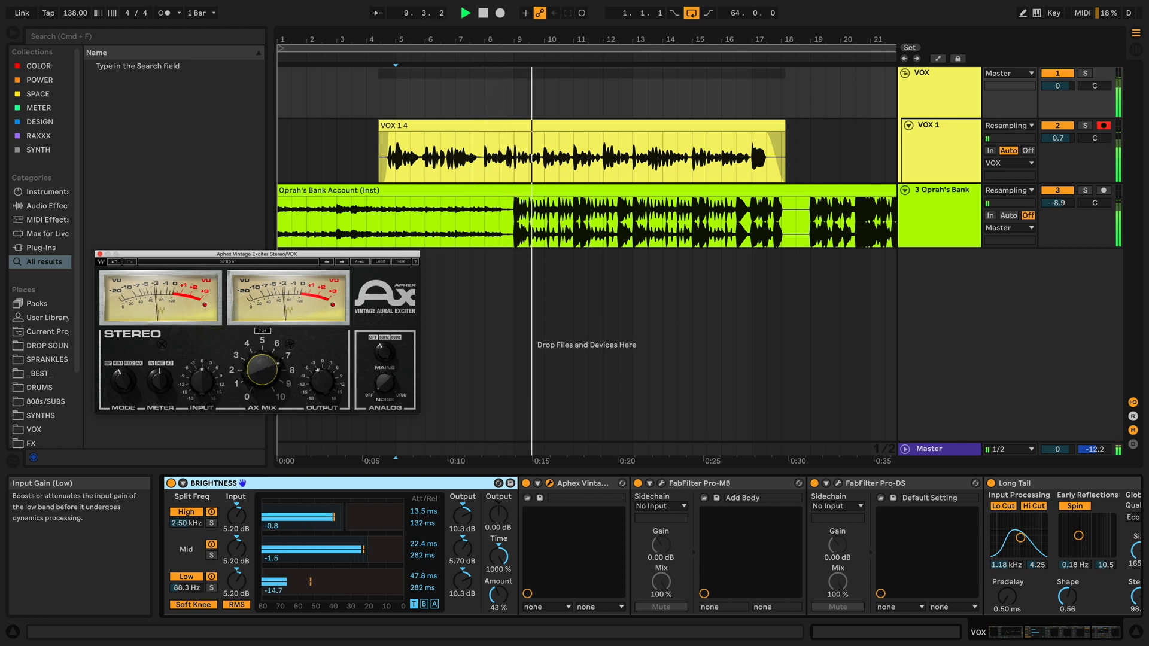
pyautogui.press('space')
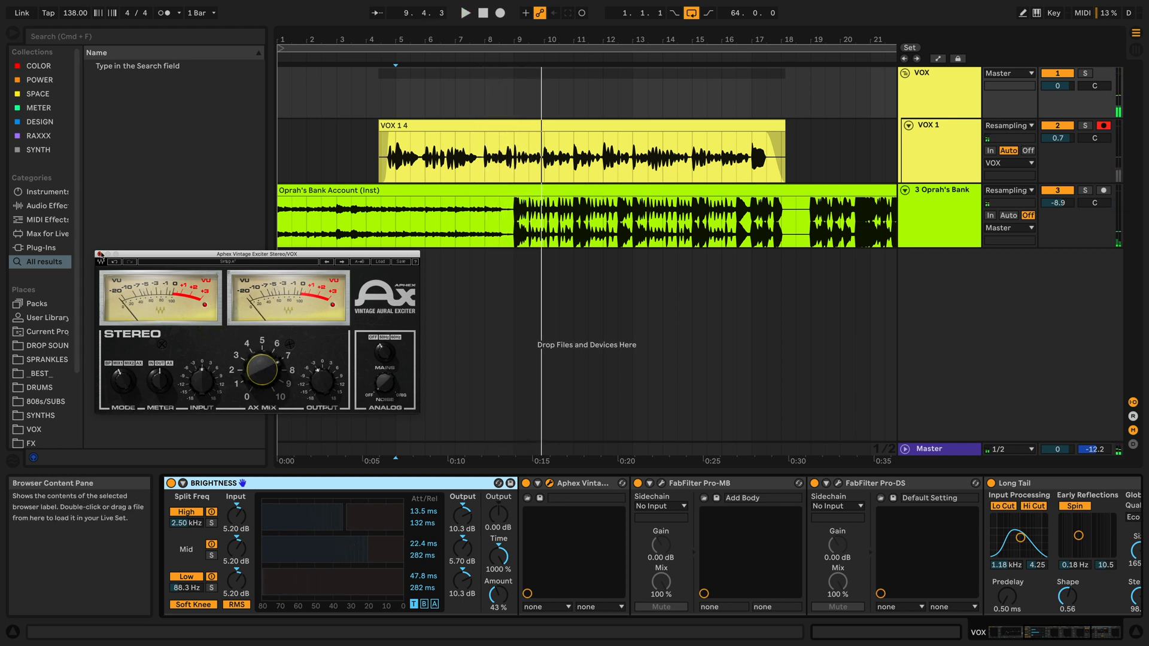
pyautogui.click(100, 255)
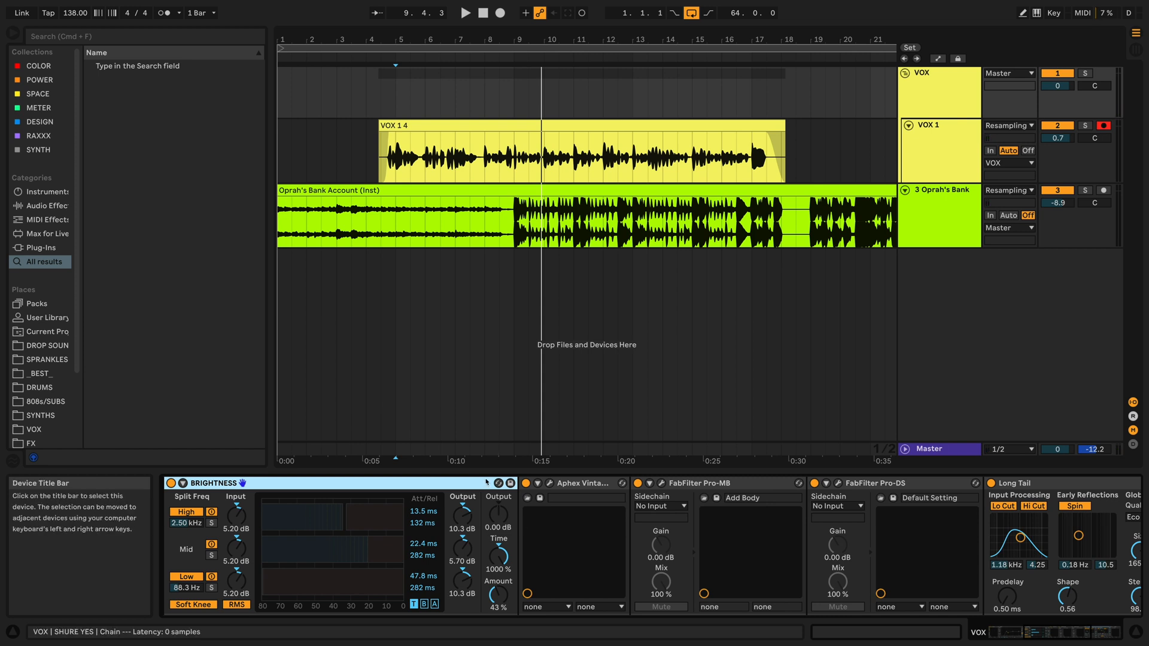
# Open FabFilter Pro-MB with its Add Body preset and examine its band activity while playing the vocal.
pyautogui.hscroll(10, 487, 482)
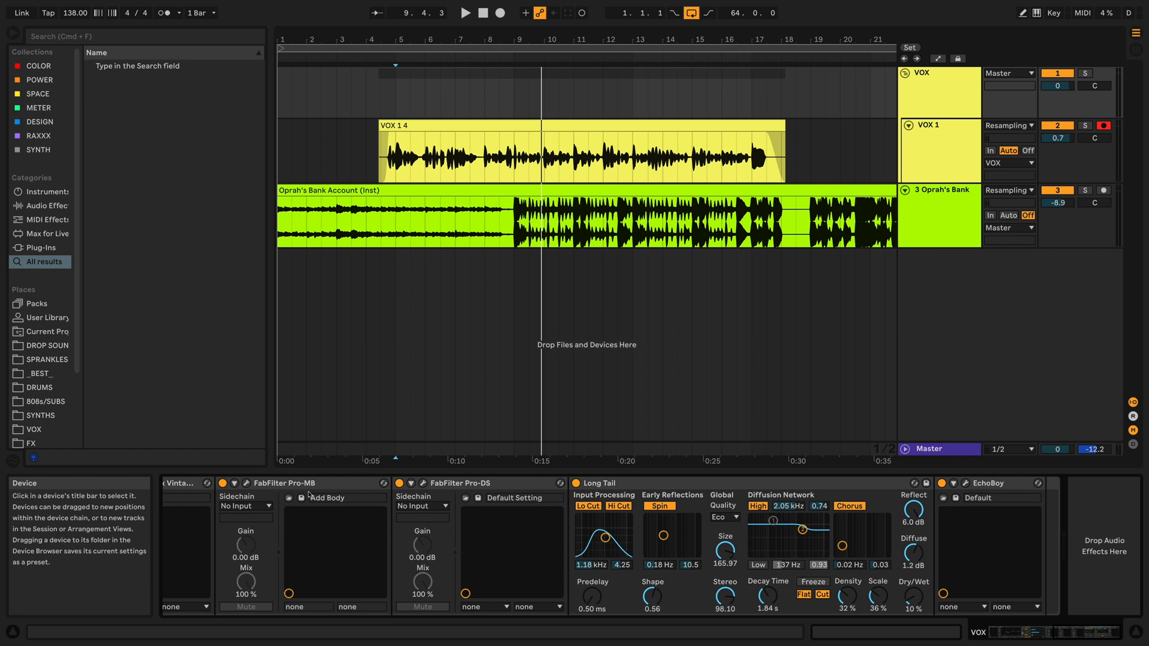
pyautogui.click(246, 484)
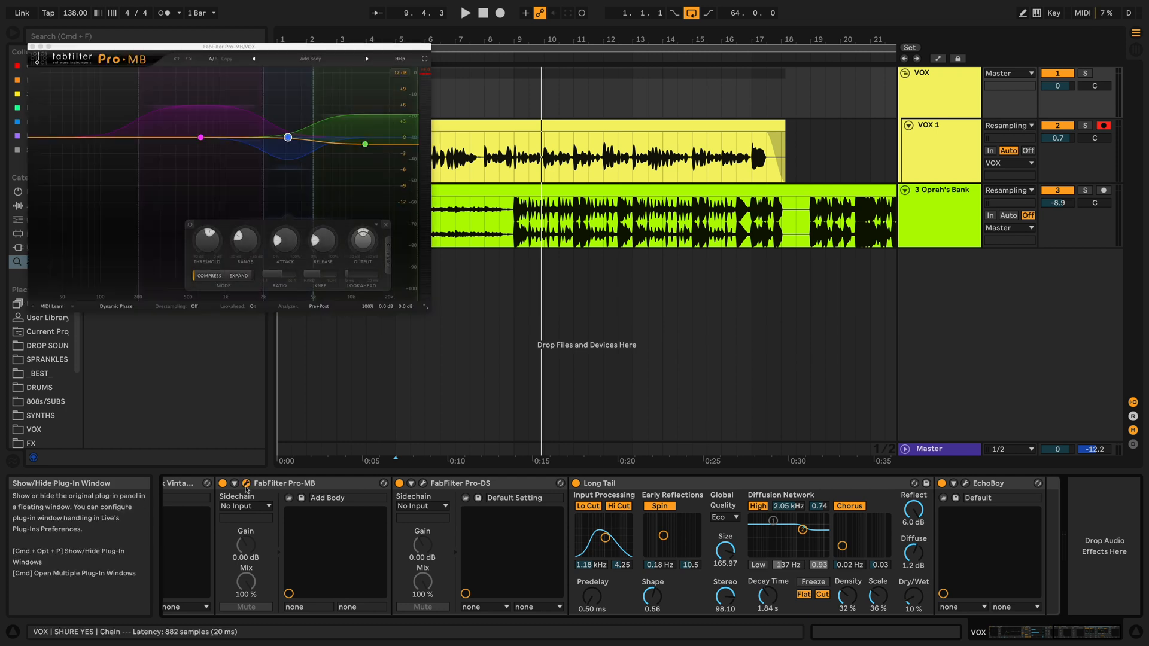
pyautogui.press('space')
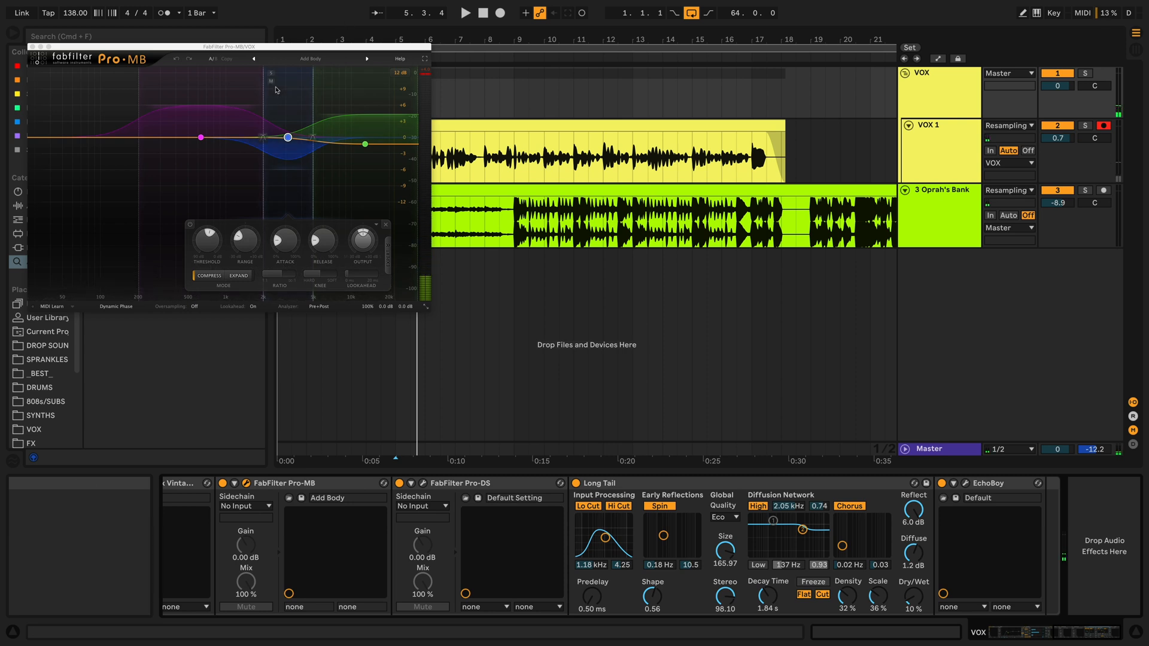
pyautogui.click(233, 49)
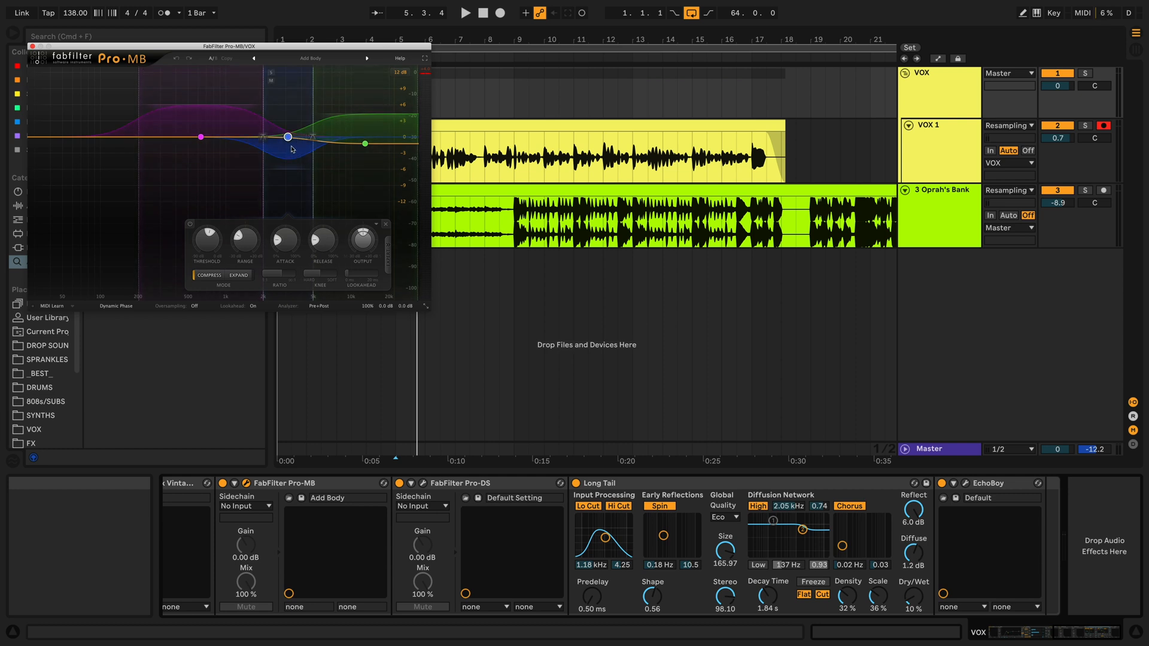
pyautogui.moveTo(286, 141)
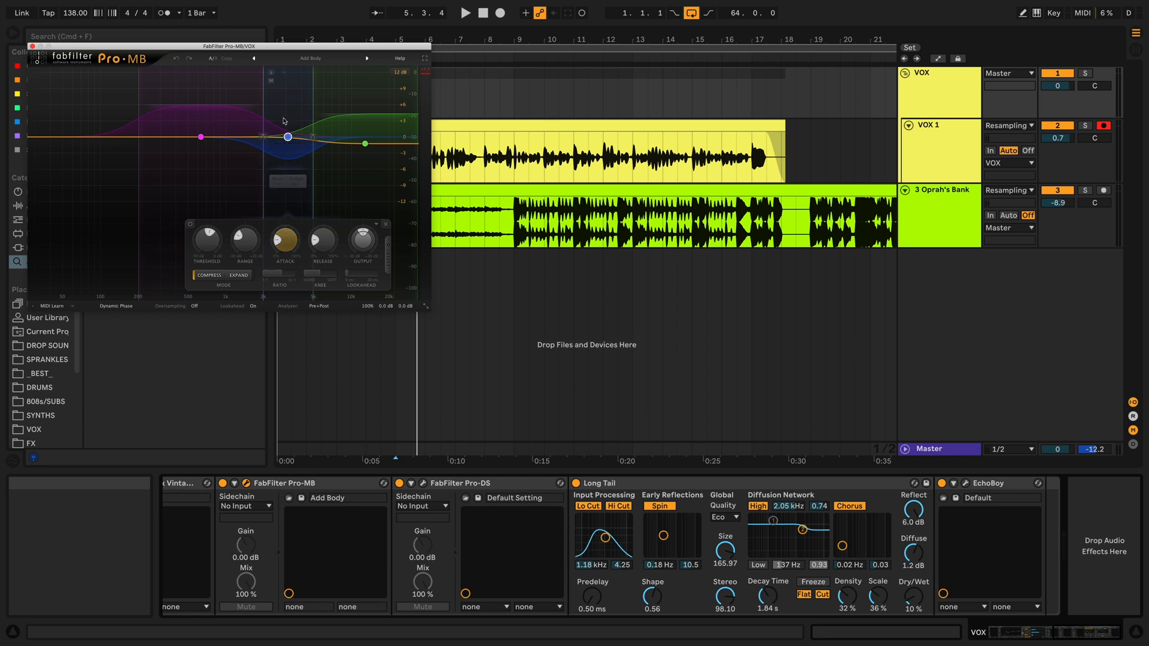
pyautogui.press('space')
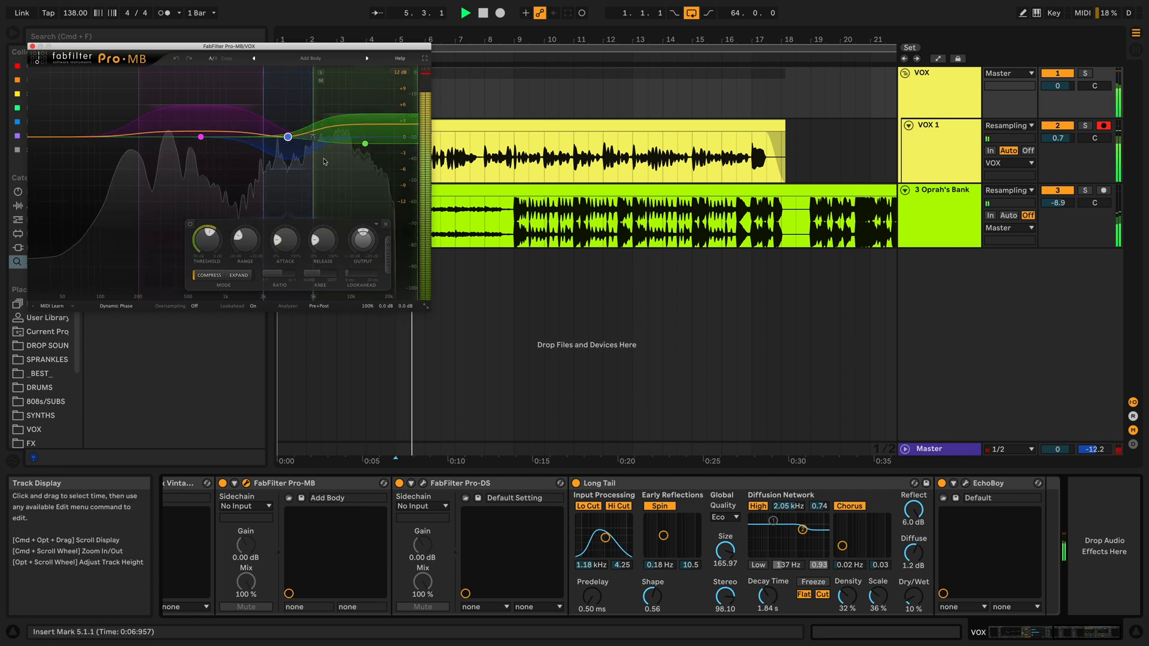
# Compare the vocal with FabFilter Pro-DS bypassed and re-enabled during playback, and close the Pro-MB window.
pyautogui.click(399, 483)
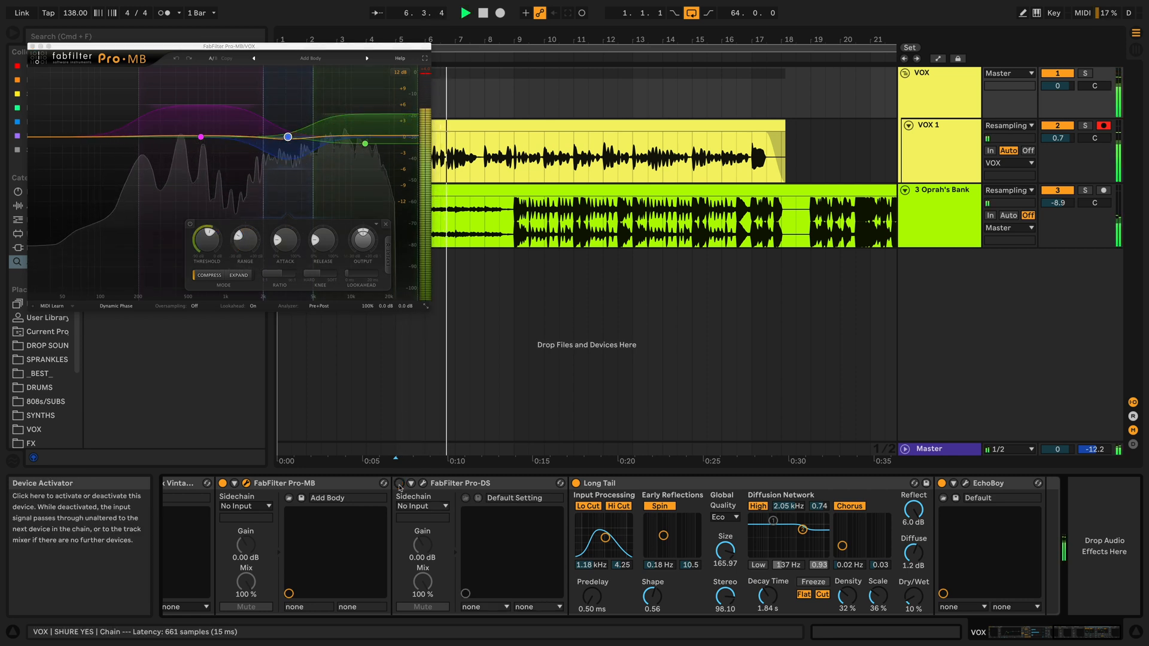
pyautogui.press('space')
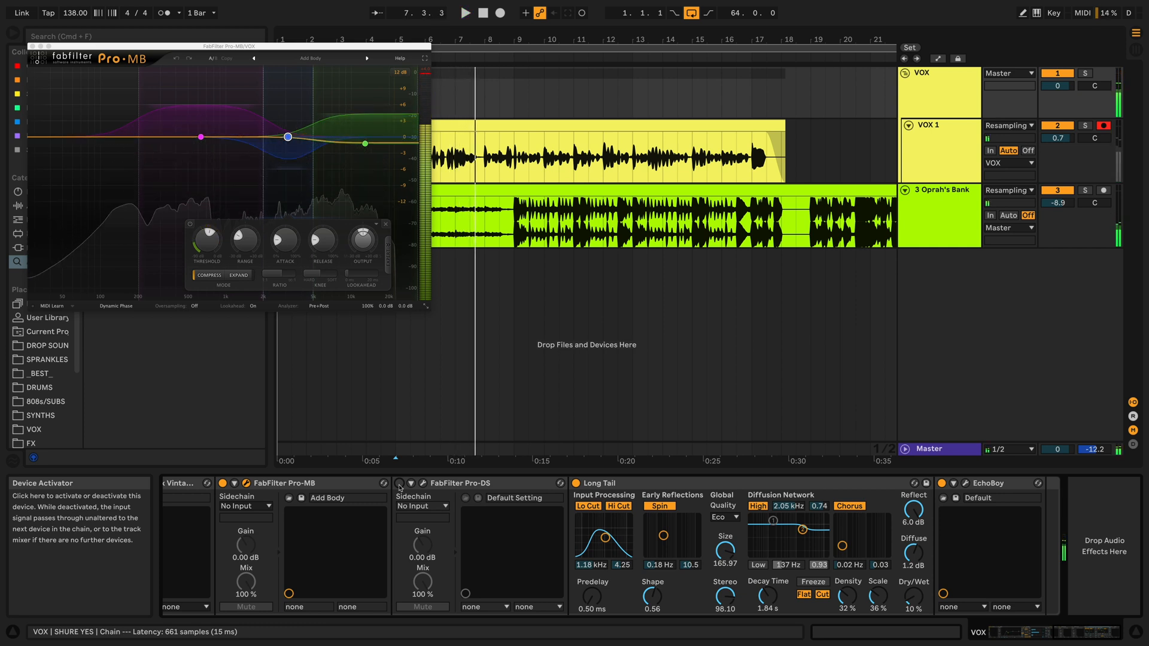
pyautogui.click(399, 483)
pyautogui.press('space')
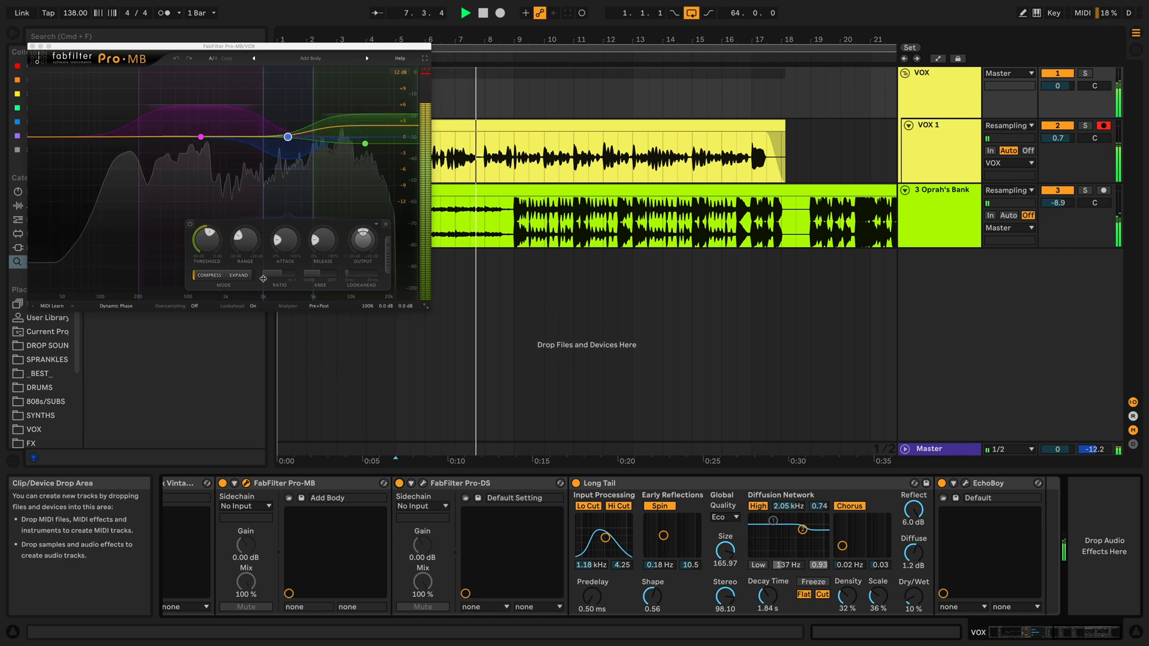
pyautogui.press('space')
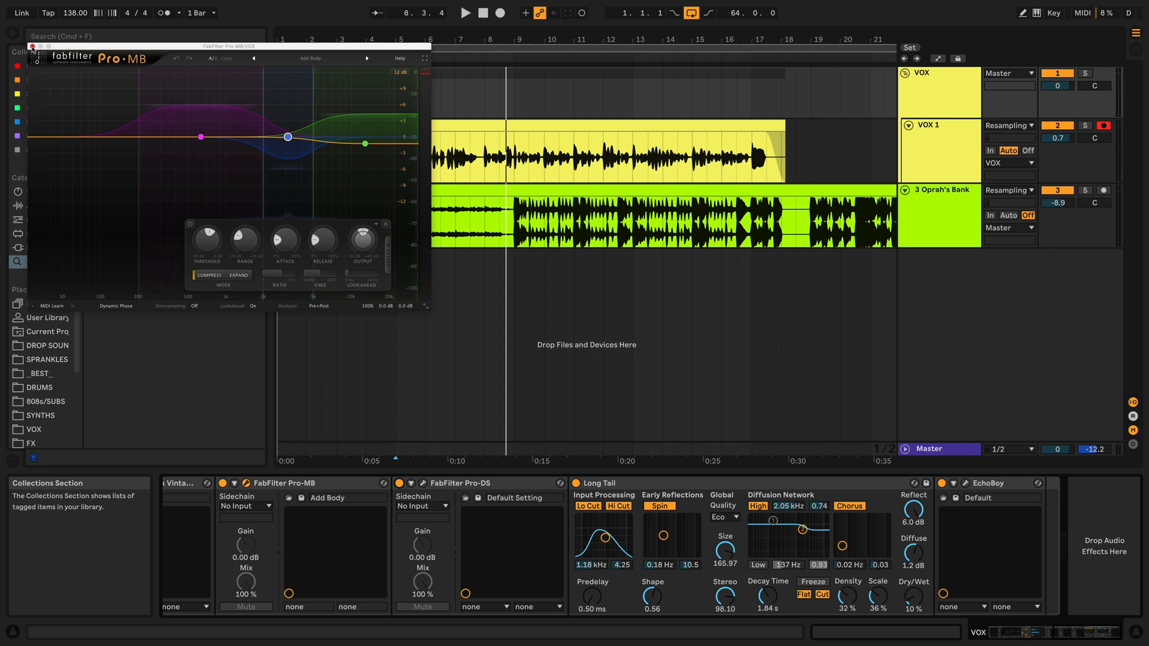
pyautogui.click(32, 46)
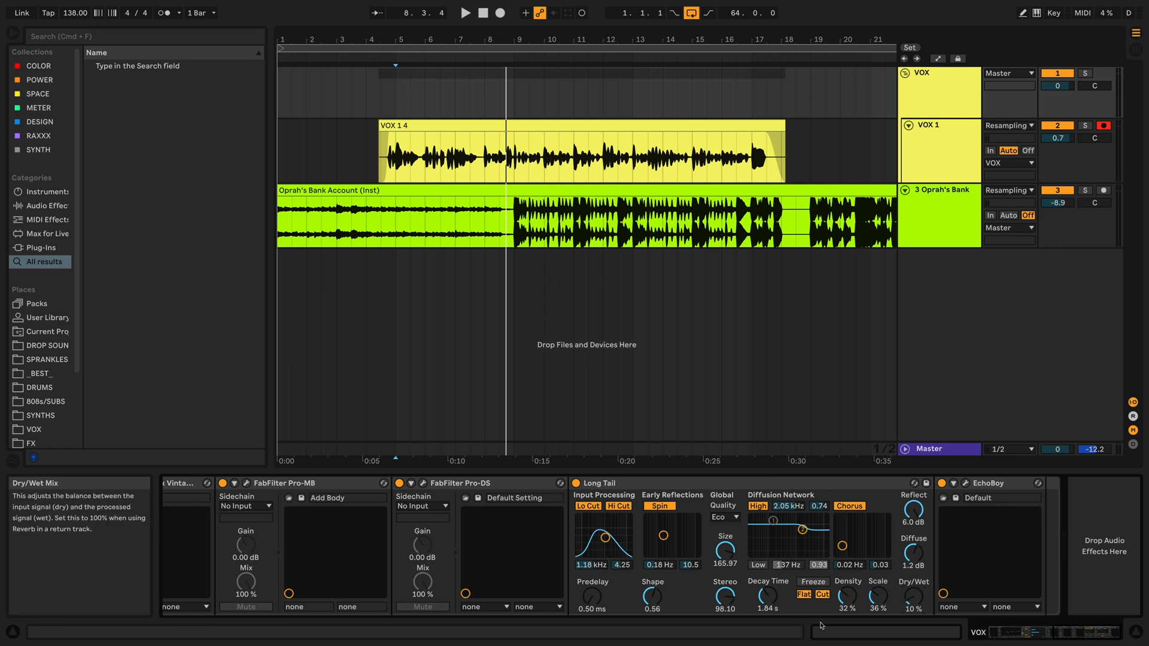
# Open the EchoBoy delay on the VOX group, examine its echo time, feedback, filter and style settings, and close it.
pyautogui.click(987, 484)
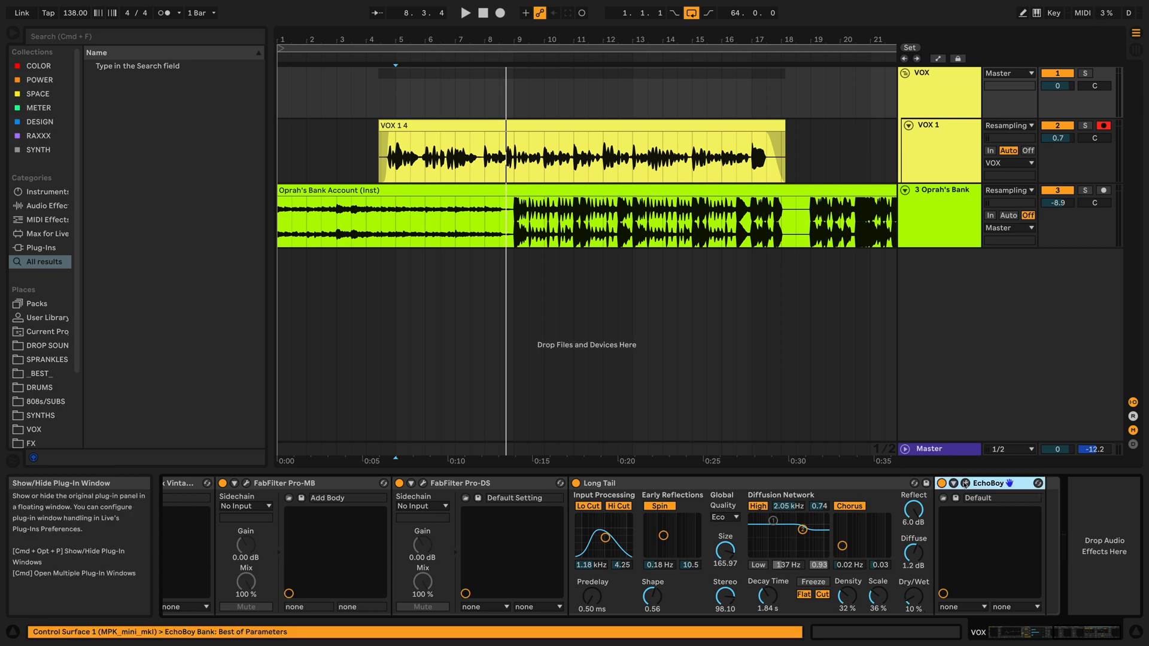
pyautogui.click(966, 484)
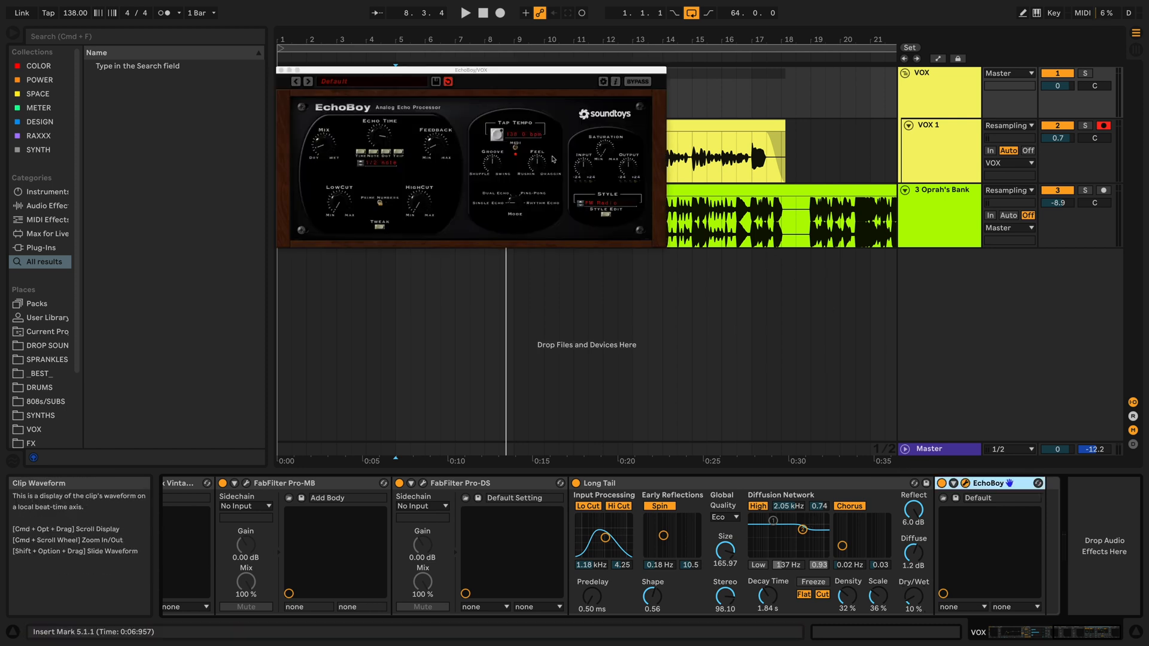
pyautogui.click(474, 70)
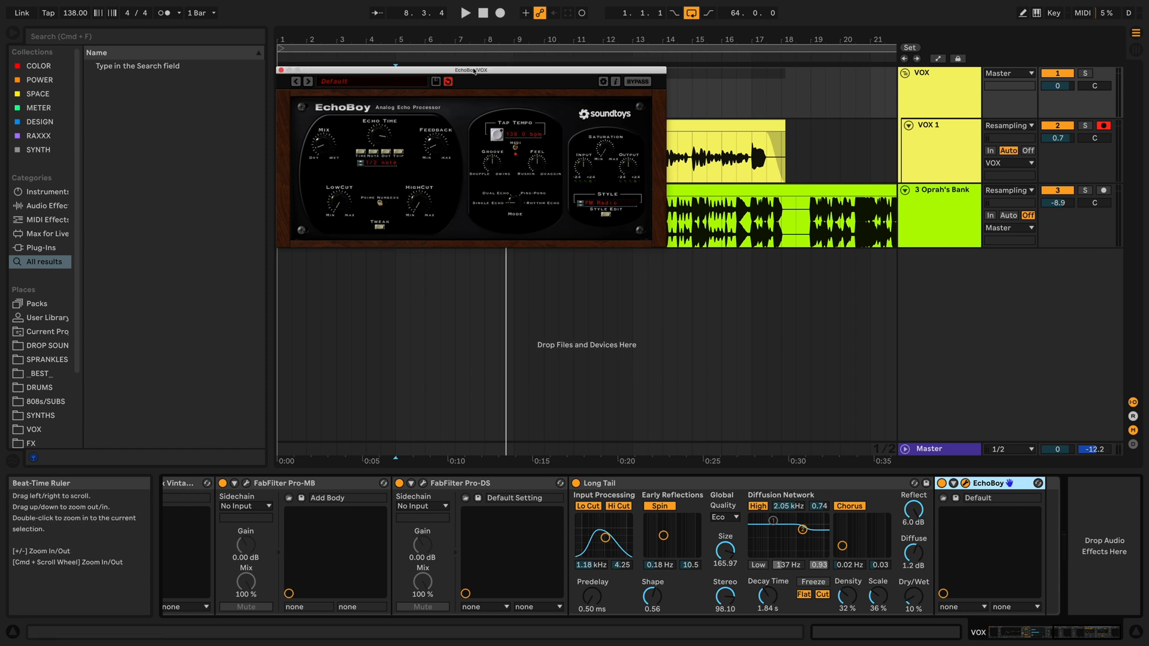
pyautogui.moveTo(474, 71); pyautogui.dragTo(476, 72)
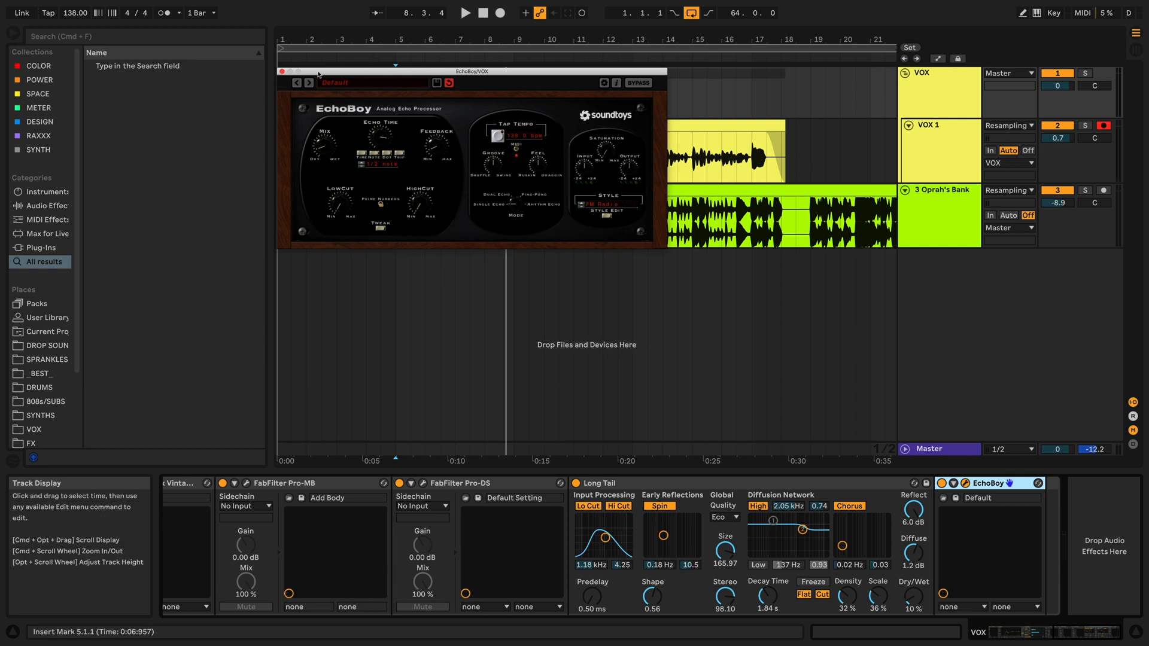
pyautogui.click(282, 71)
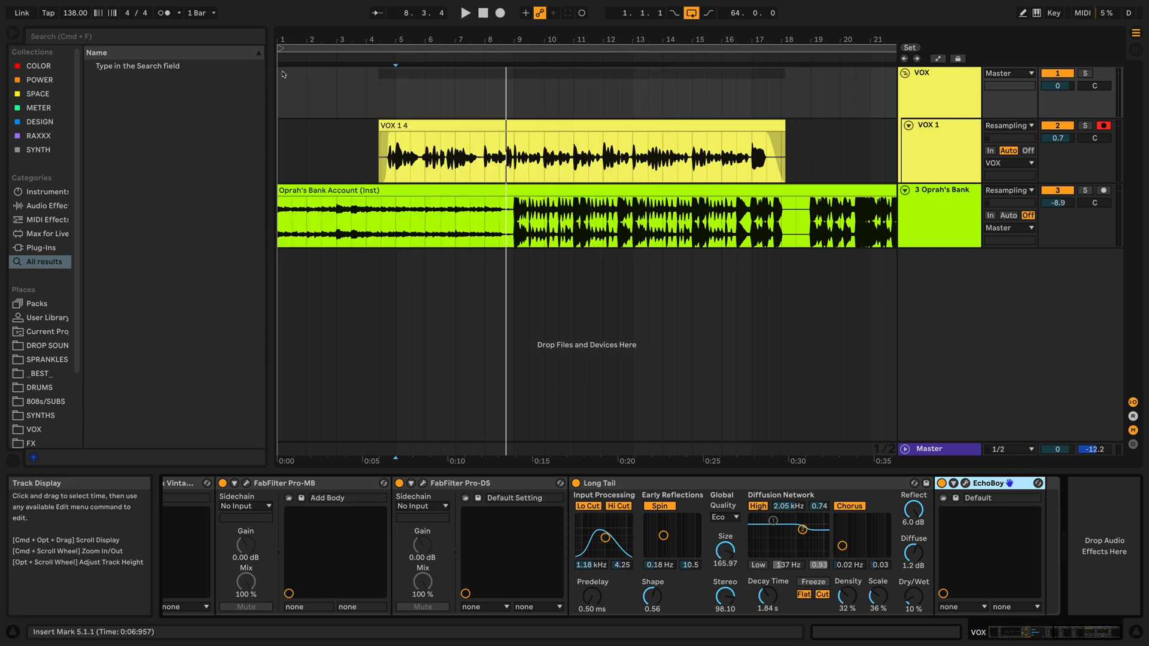
# Show more of the arrangement timeline and display the device chain of the VOX 1 track.
pyautogui.moveTo(420, 46); pyautogui.dragTo(421, 42)
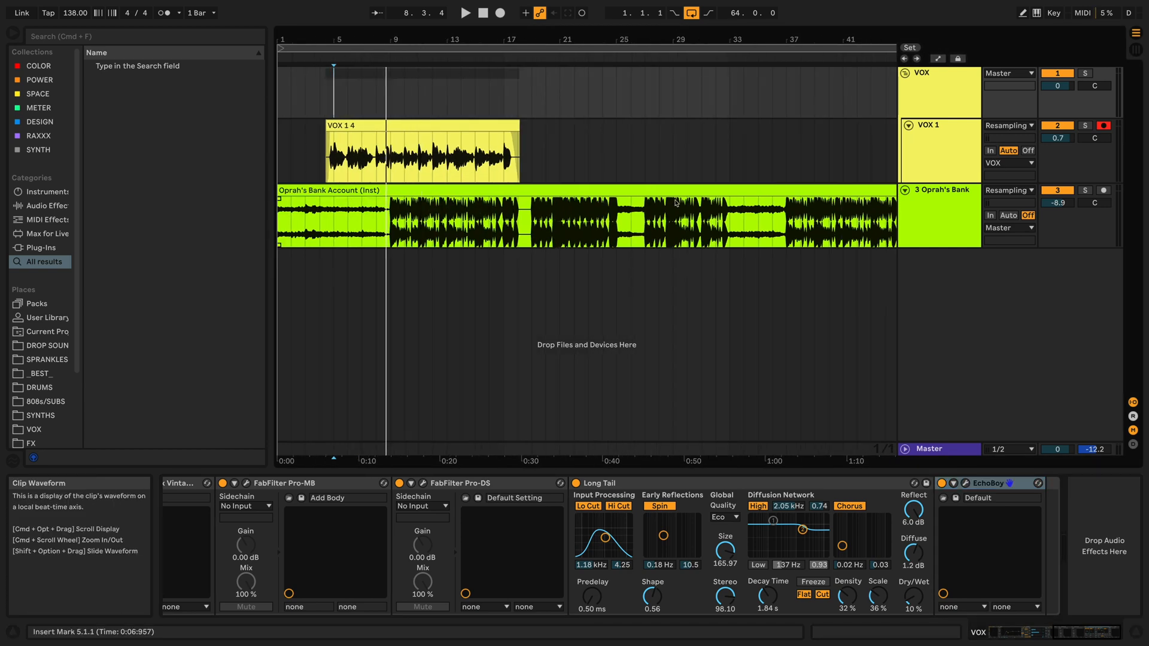
pyautogui.click(932, 167)
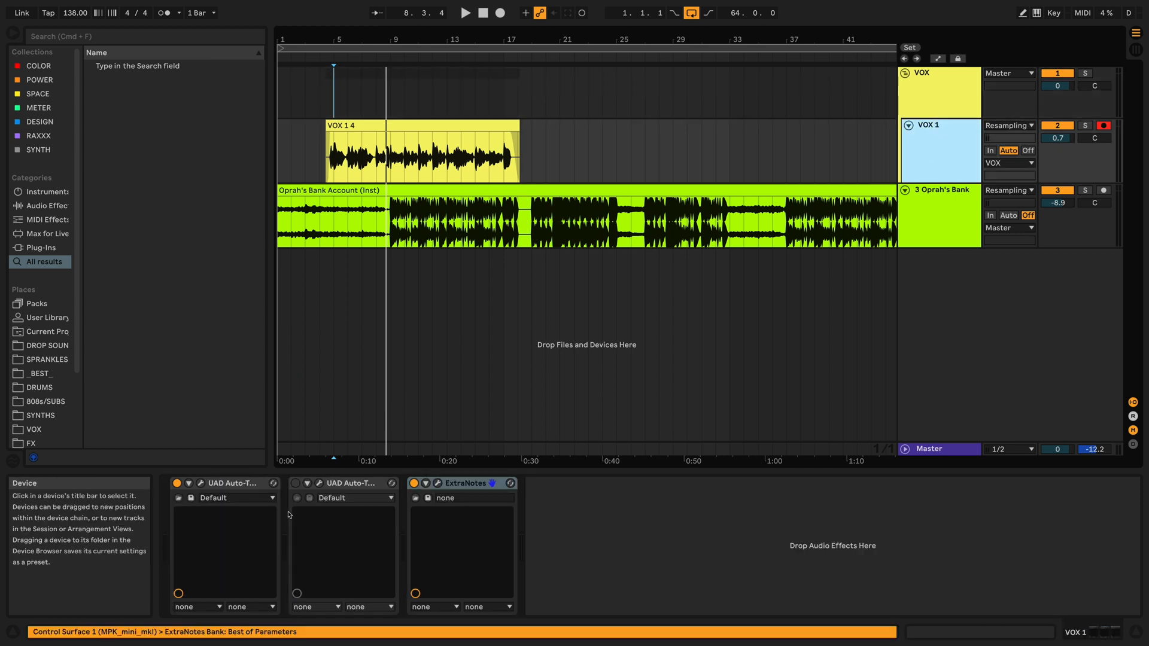